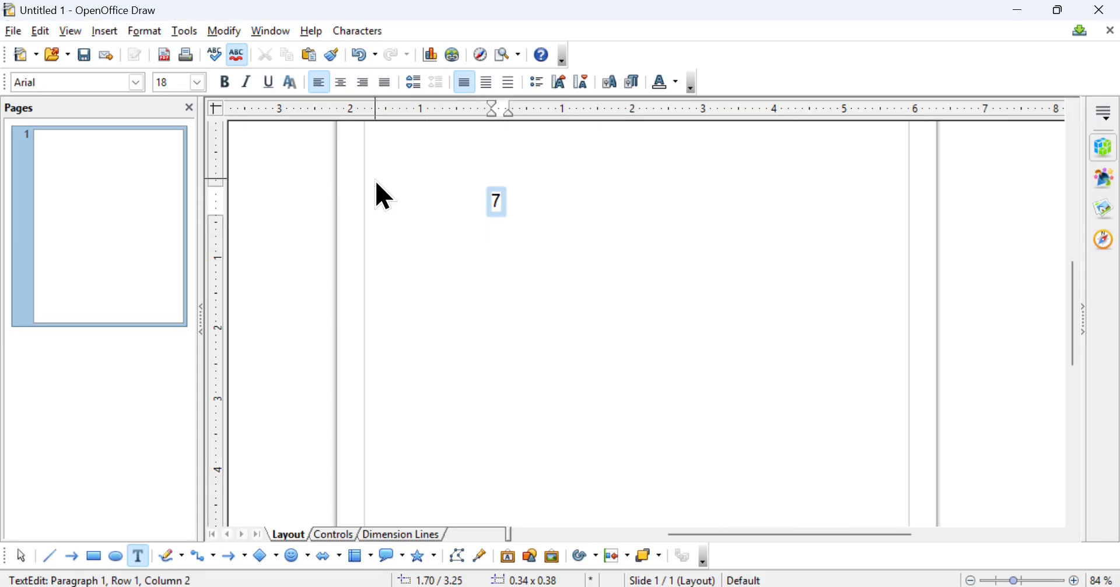
Insert the prime character (U+2032) from the General punctuation subset after the 7.
click(105, 32)
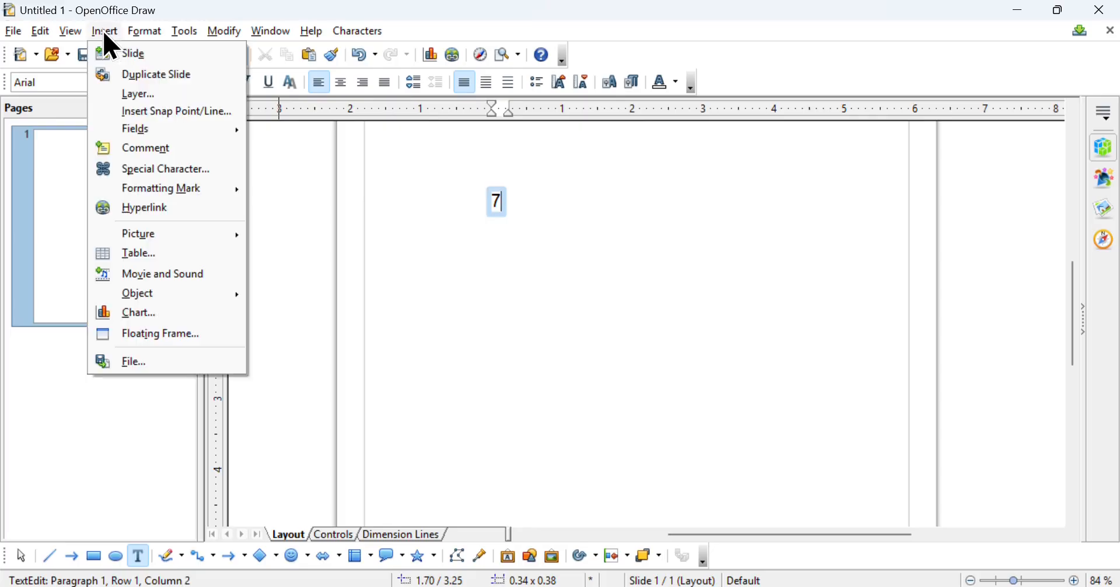
click(142, 170)
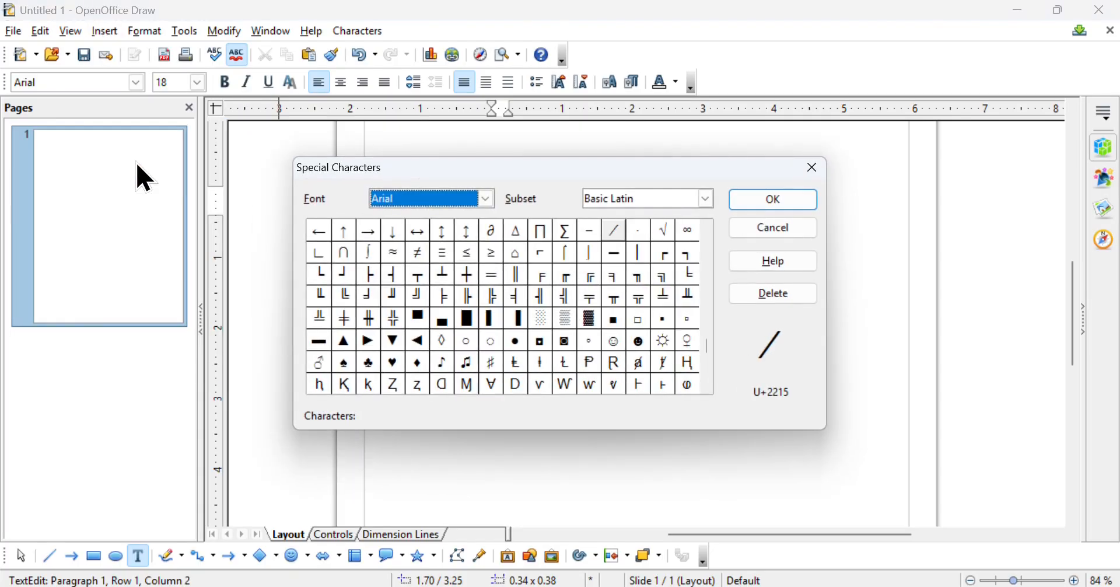
click(707, 201)
drag(740, 240, 742, 275)
click(720, 273)
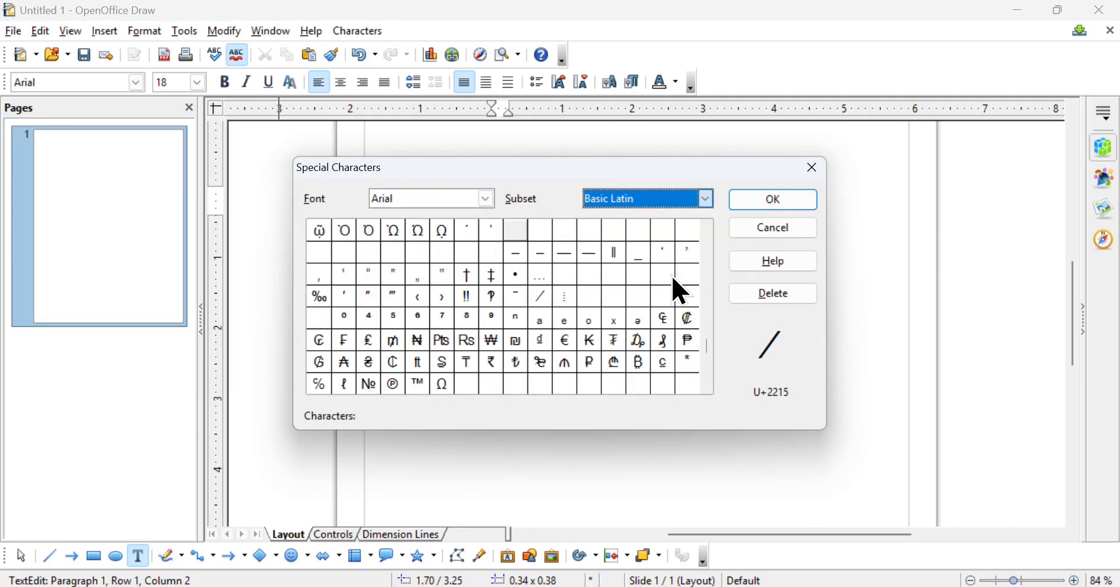
click(349, 298)
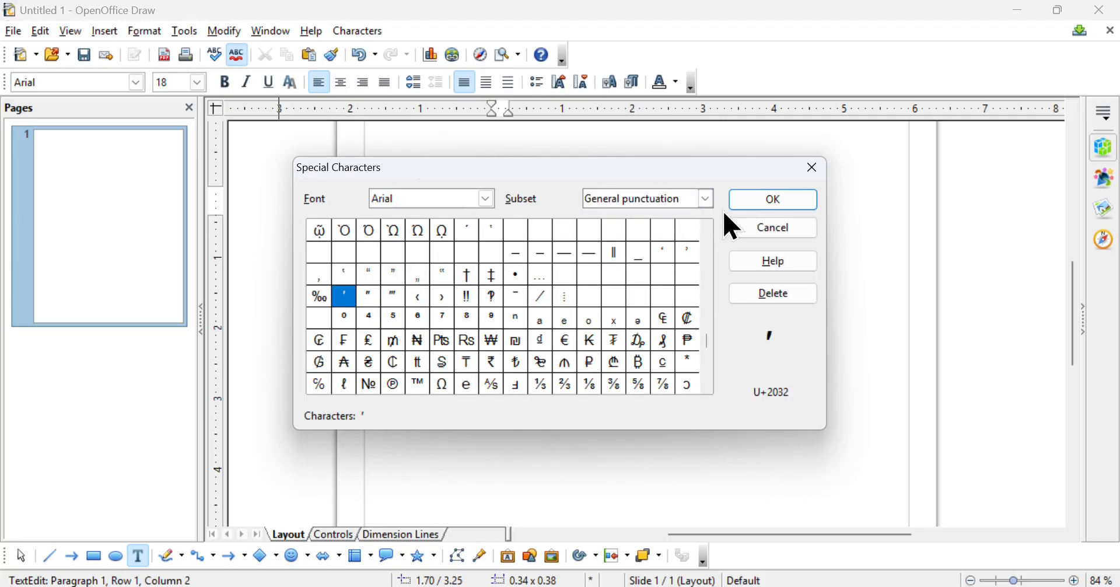
click(767, 208)
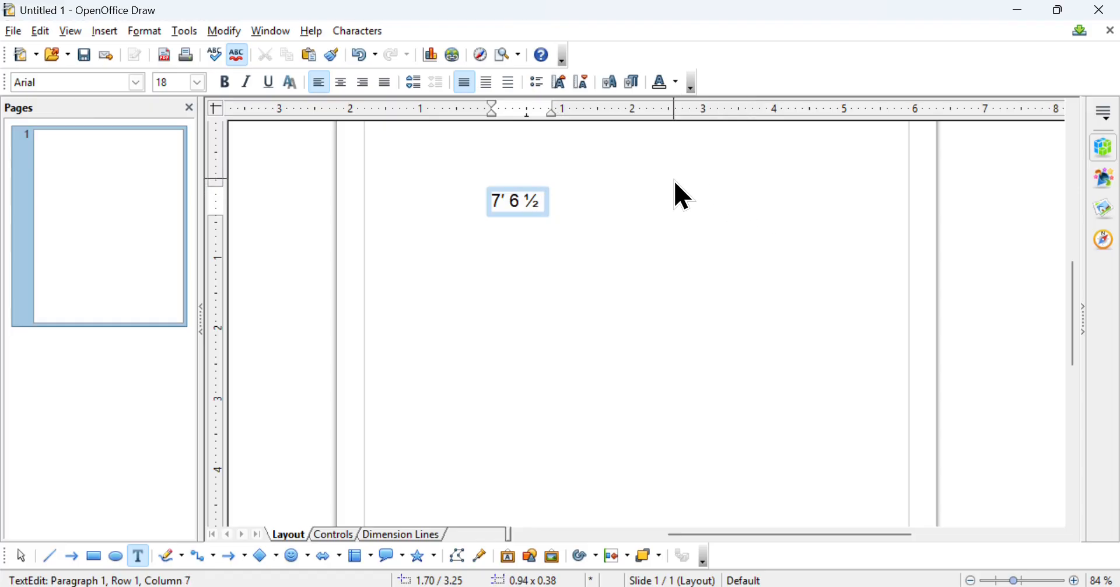
Insert the double prime character (U+2033) after the 6 ½ to finish the feet-and-inches dimension.
click(105, 33)
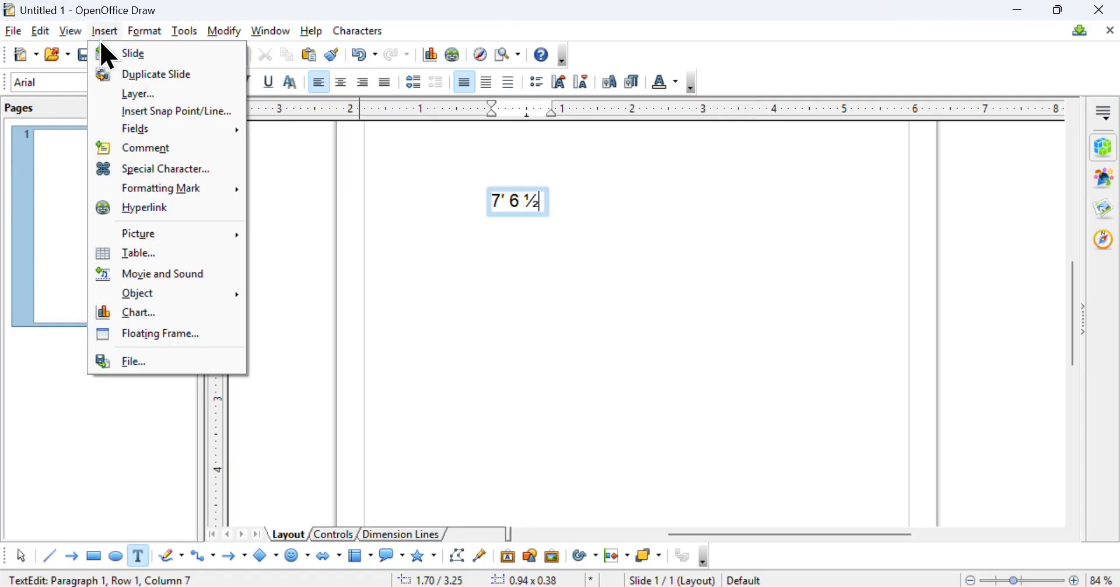
click(143, 173)
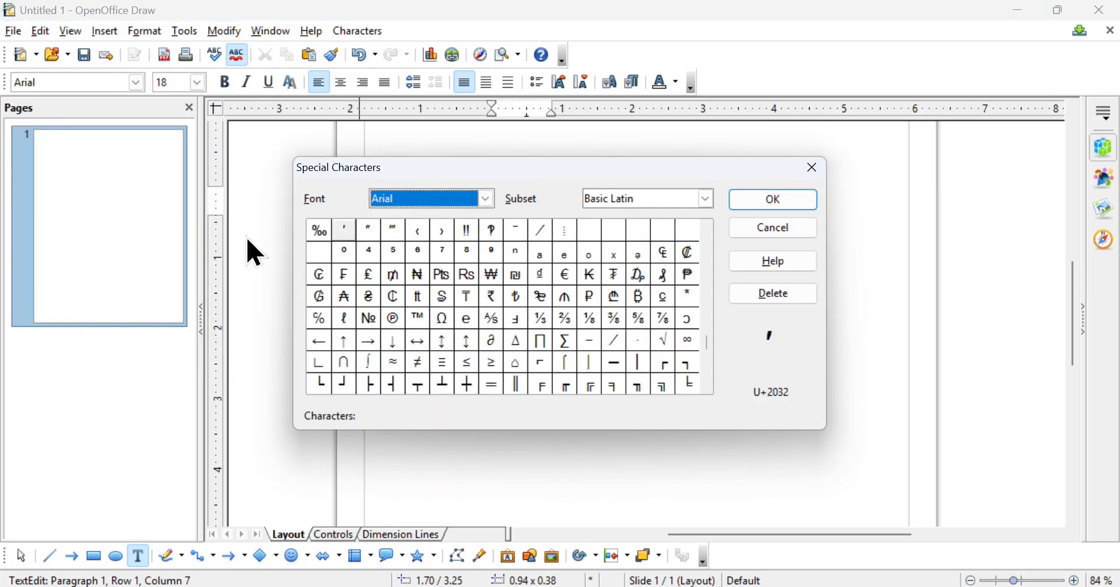
click(371, 232)
click(764, 199)
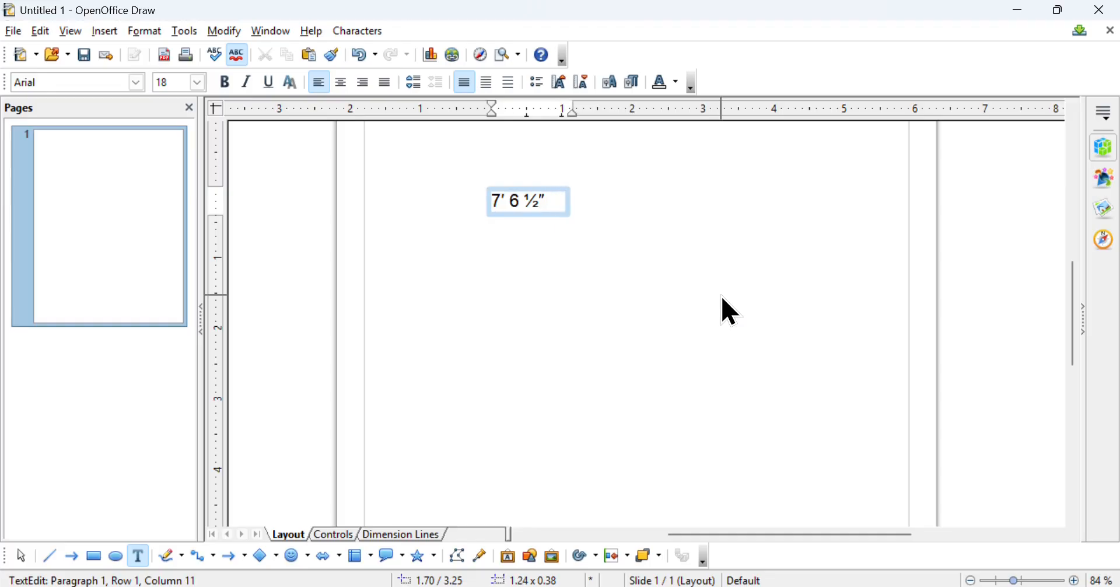
Add the fractions 1/4, 1/2, 3/4 and 3/8 after the dimension on the same line, separated by spaces.
text(1/4)
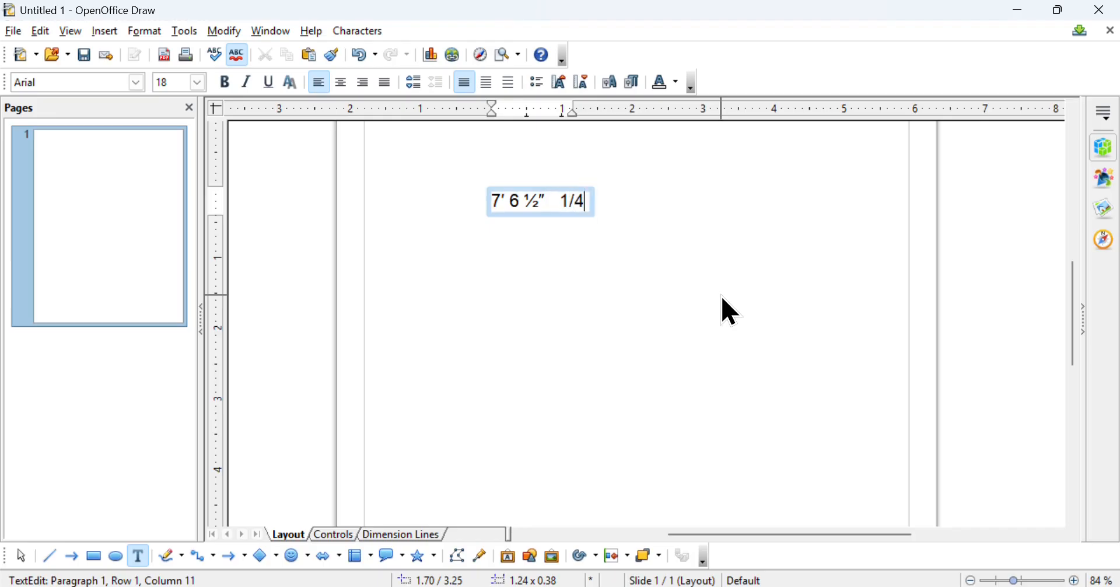
text( 1/2 3/4 )
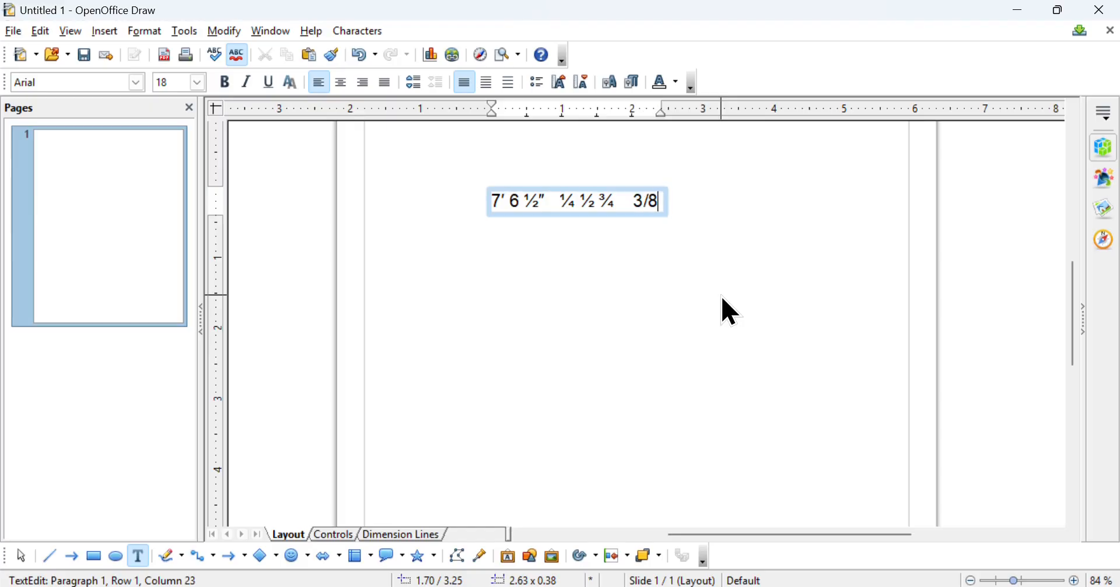
text( 3/8)
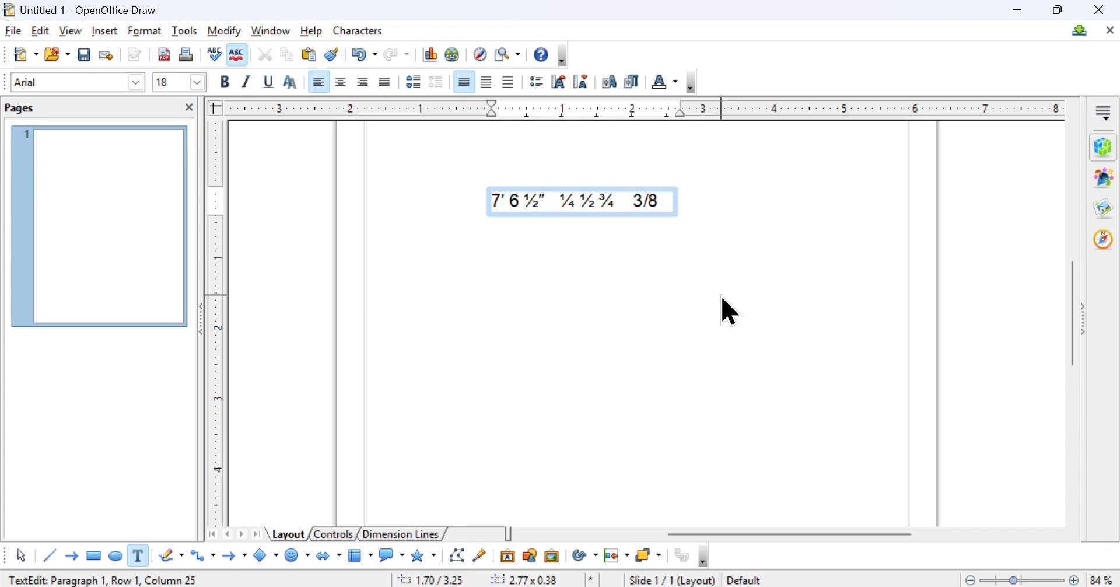
Insert the ⅜ character from the Number Forms subset after the typed 3/8 and finish editing the text.
click(105, 33)
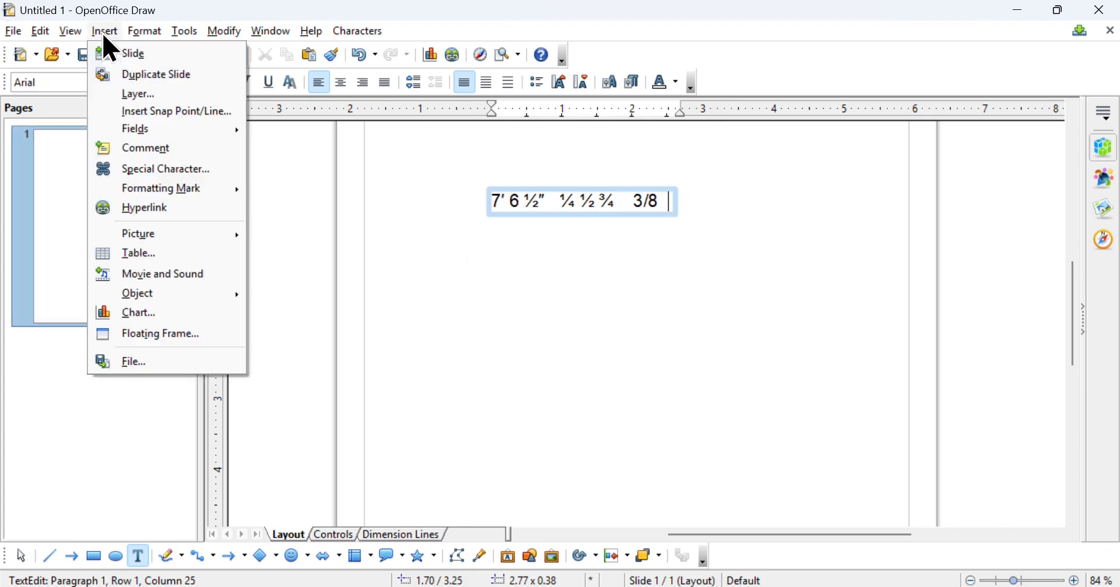
click(154, 169)
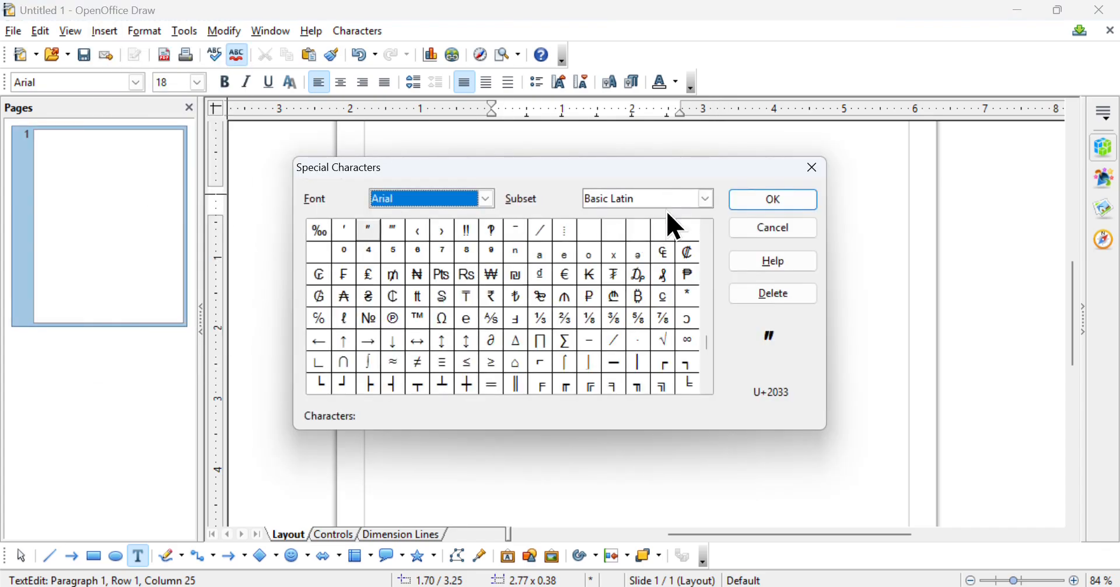
click(707, 200)
drag(739, 235, 737, 265)
click(656, 285)
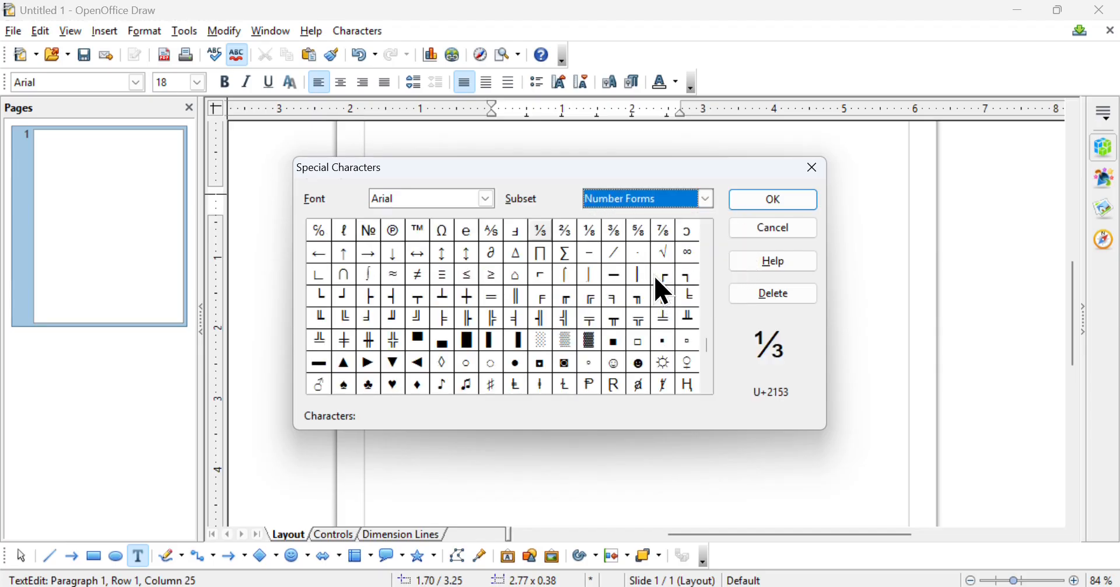
click(614, 231)
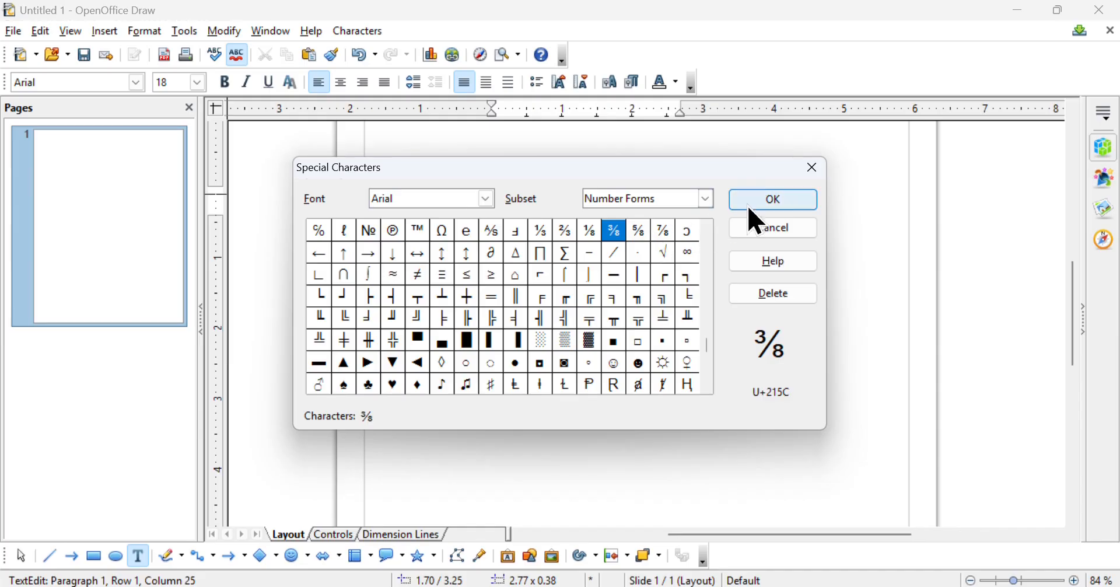
click(773, 199)
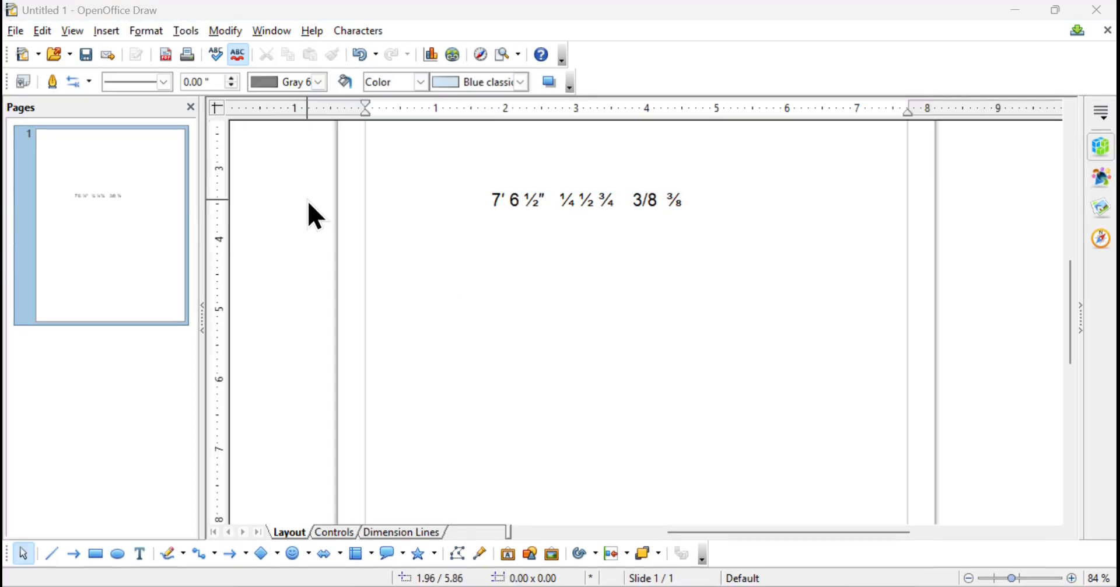
click(436, 290)
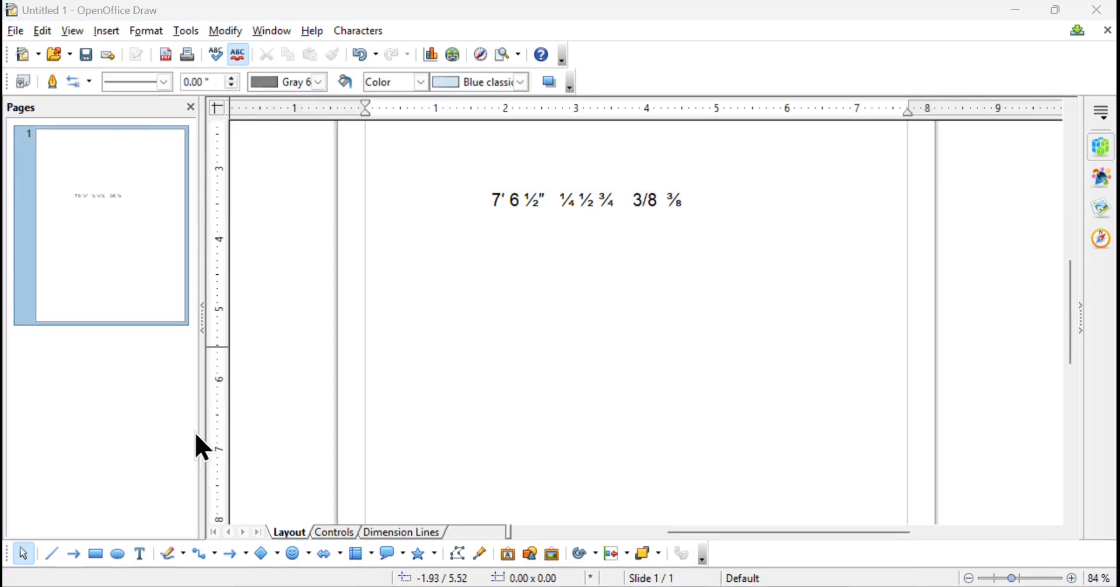
Create a second text below the first reading 8′ 5 7, copying the prime mark from the first text.
click(139, 559)
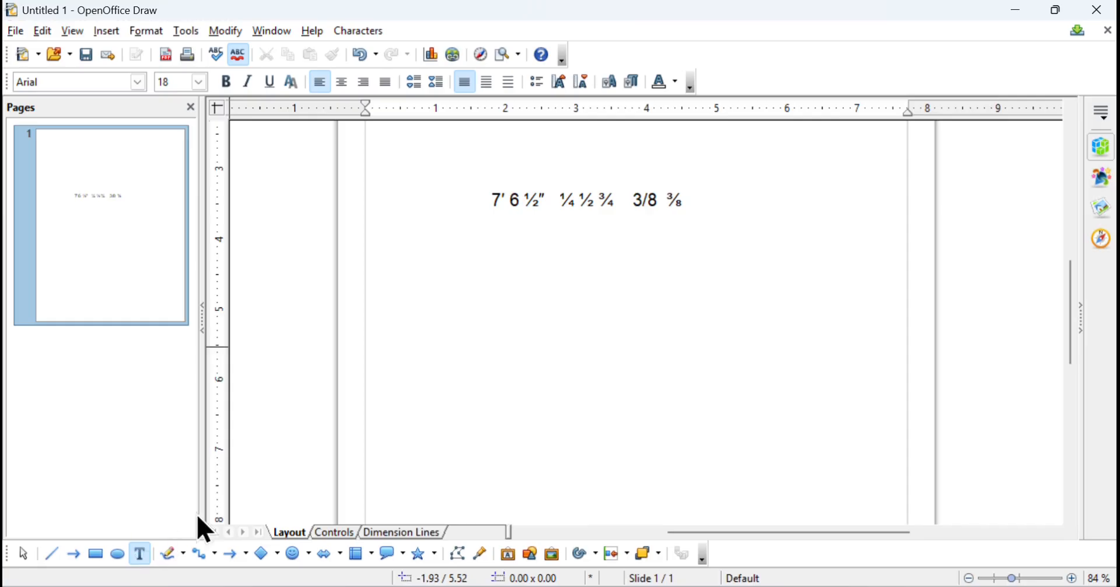
click(478, 264)
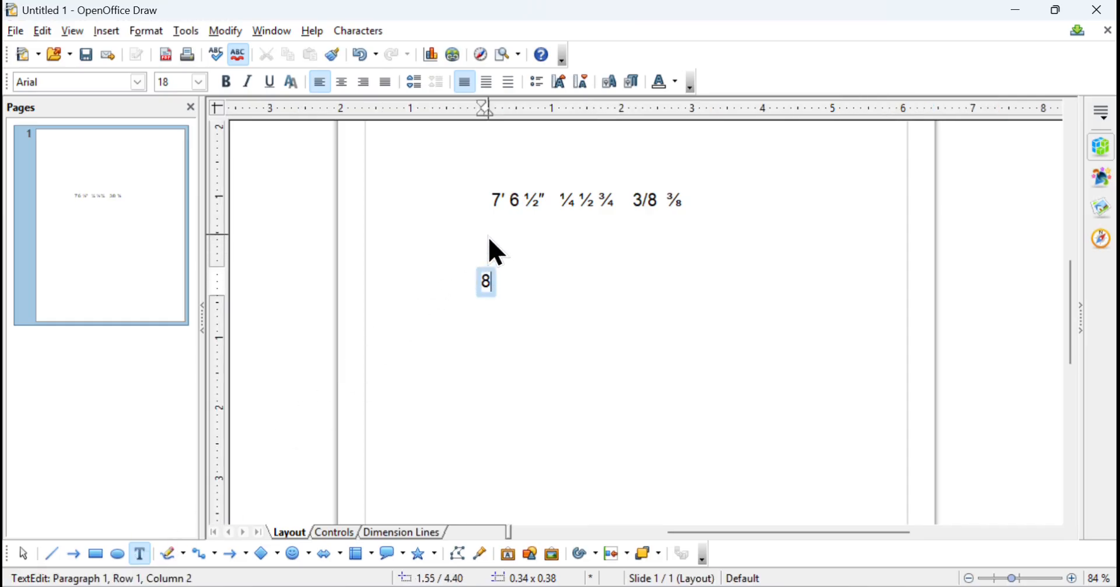
click(500, 198)
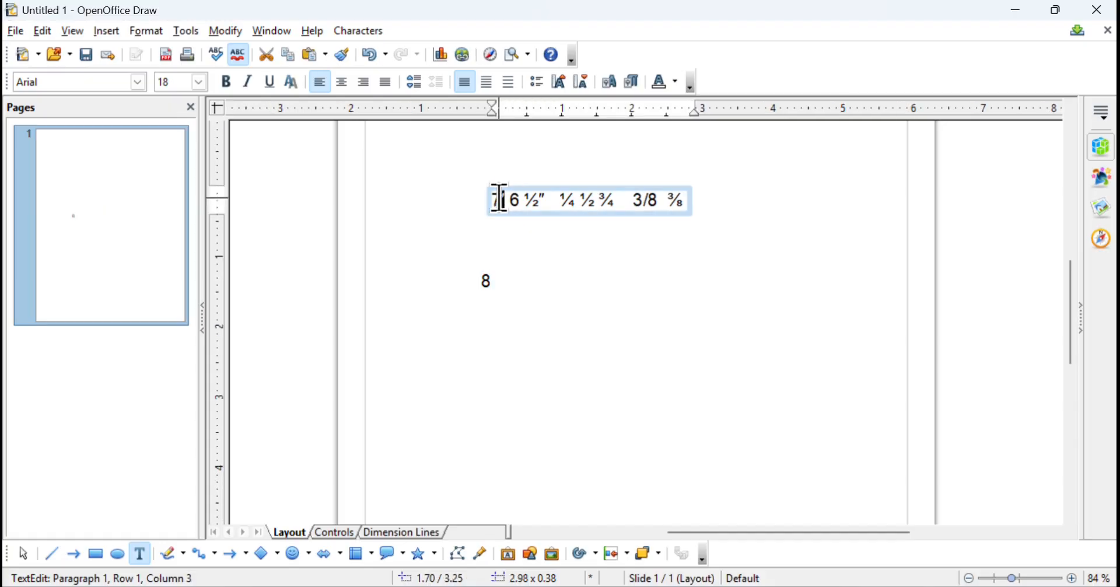
key(End)
click(490, 280)
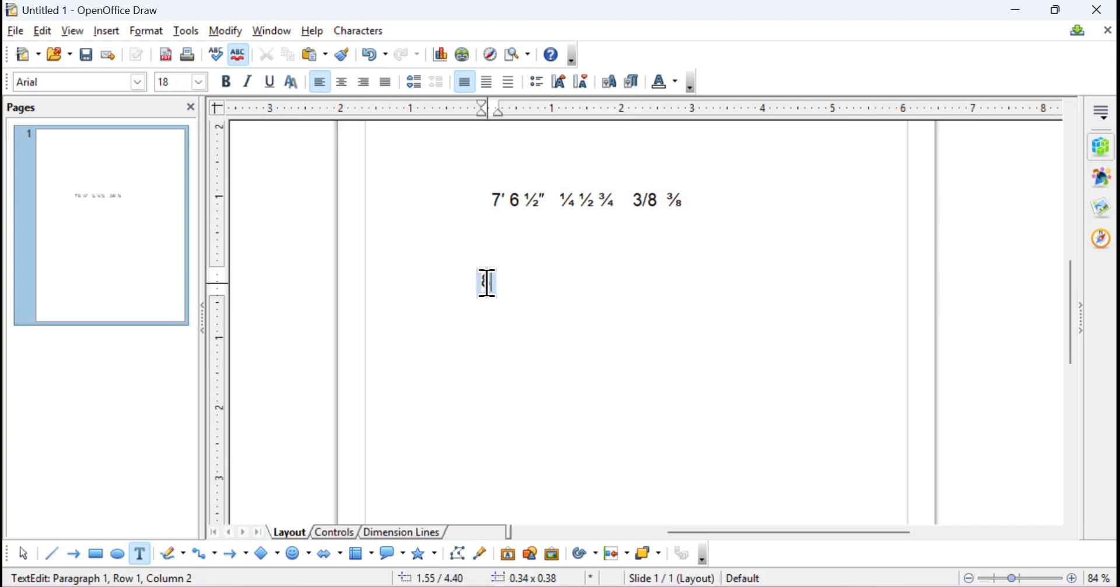
text(1)
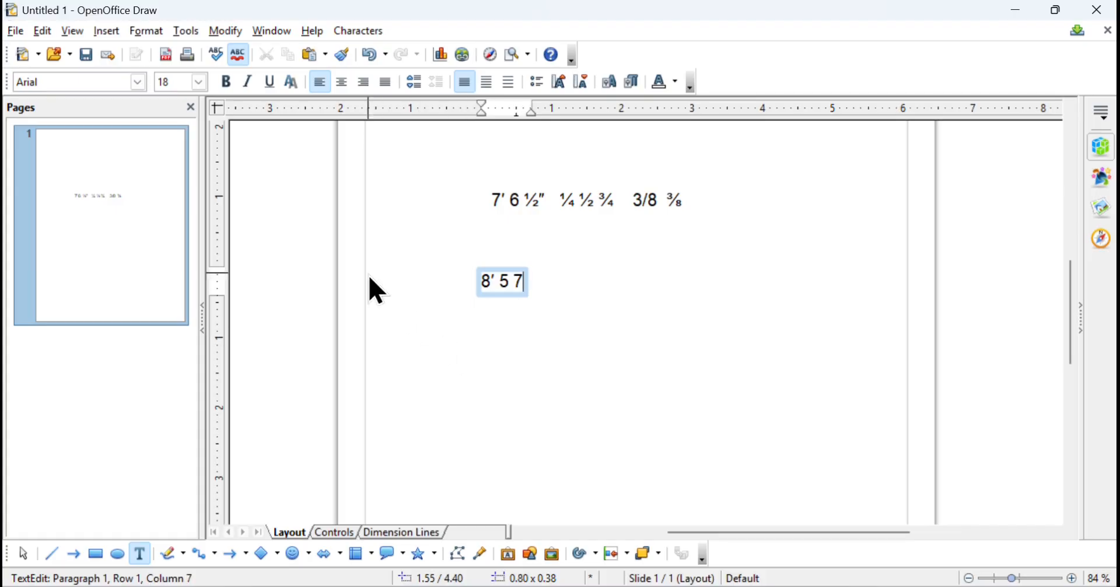
Insert the division slash (U+2215) from the Mathematical Operators subset after the 7 and add 16 as the denominator.
click(108, 33)
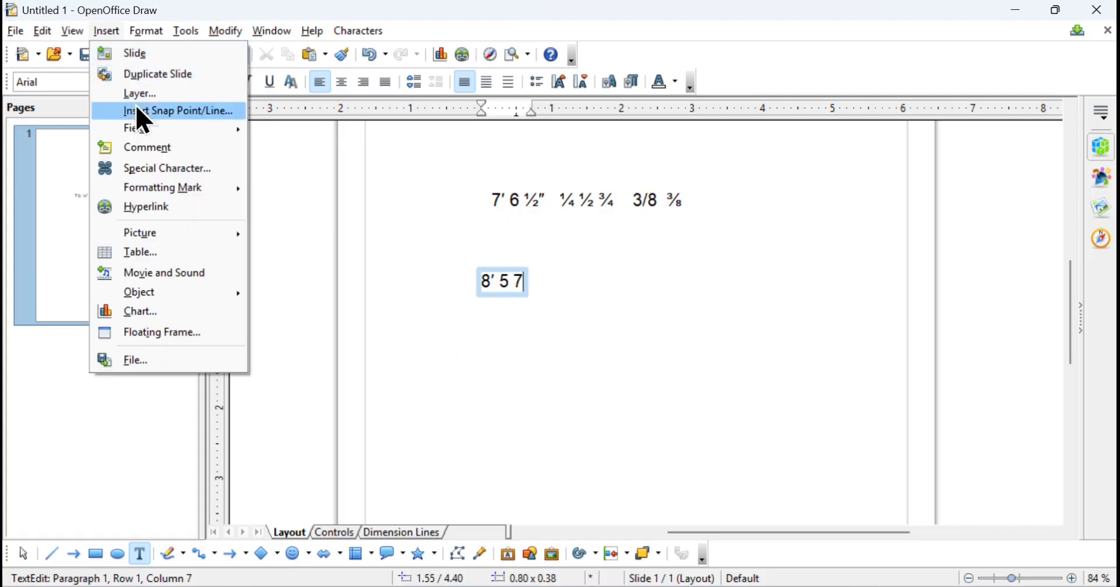
click(154, 169)
click(706, 198)
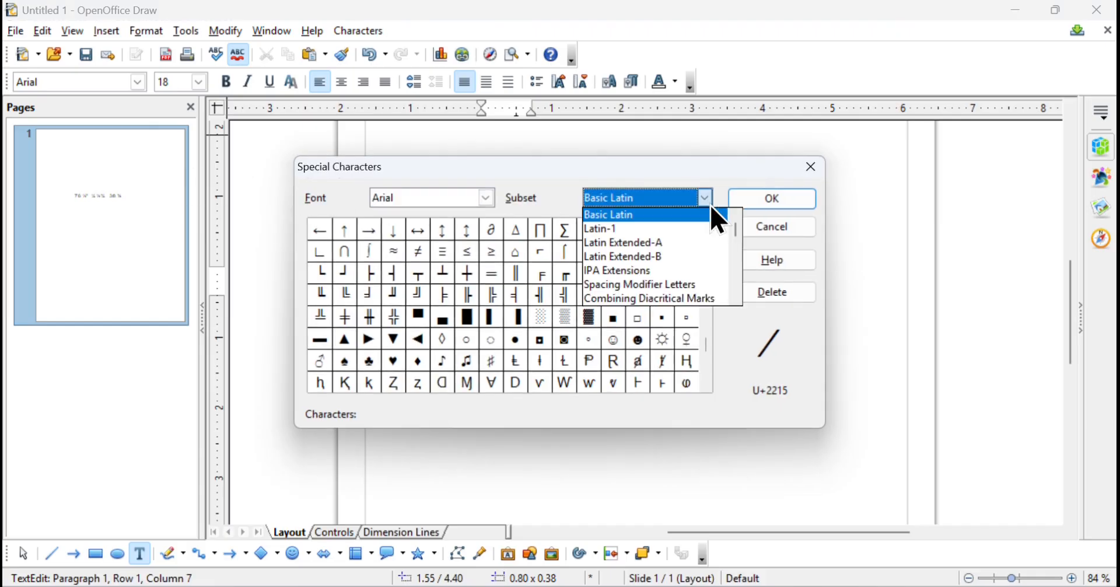
drag(736, 224, 727, 281)
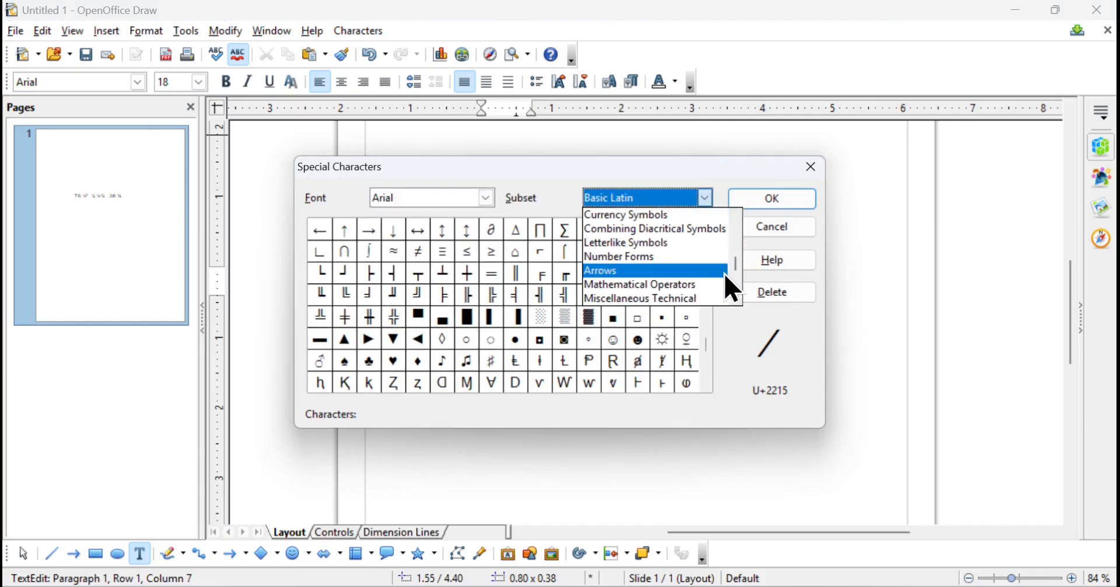
click(711, 284)
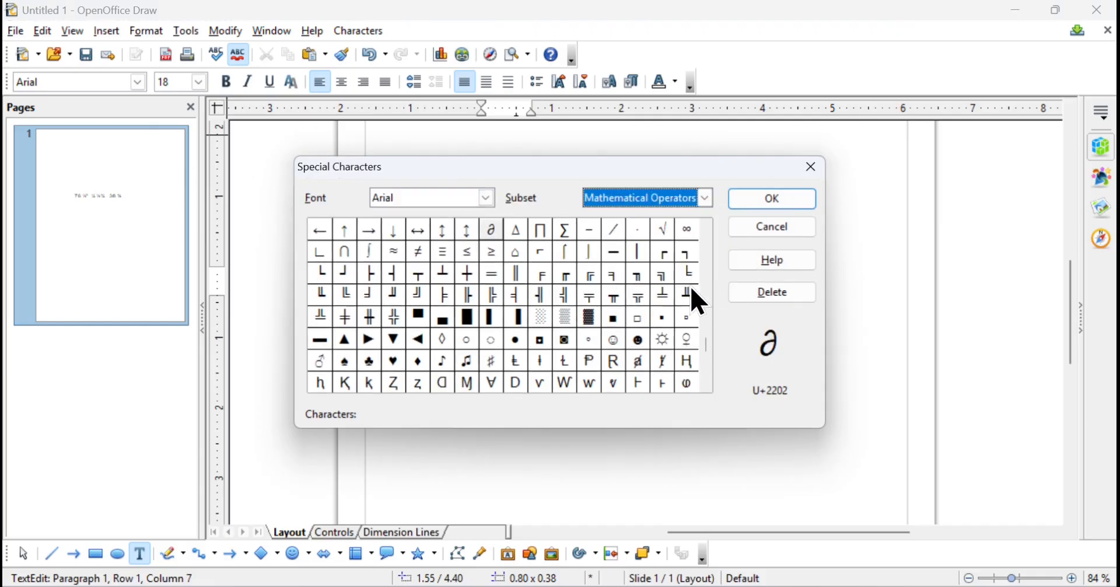
double_click(614, 230)
click(772, 199)
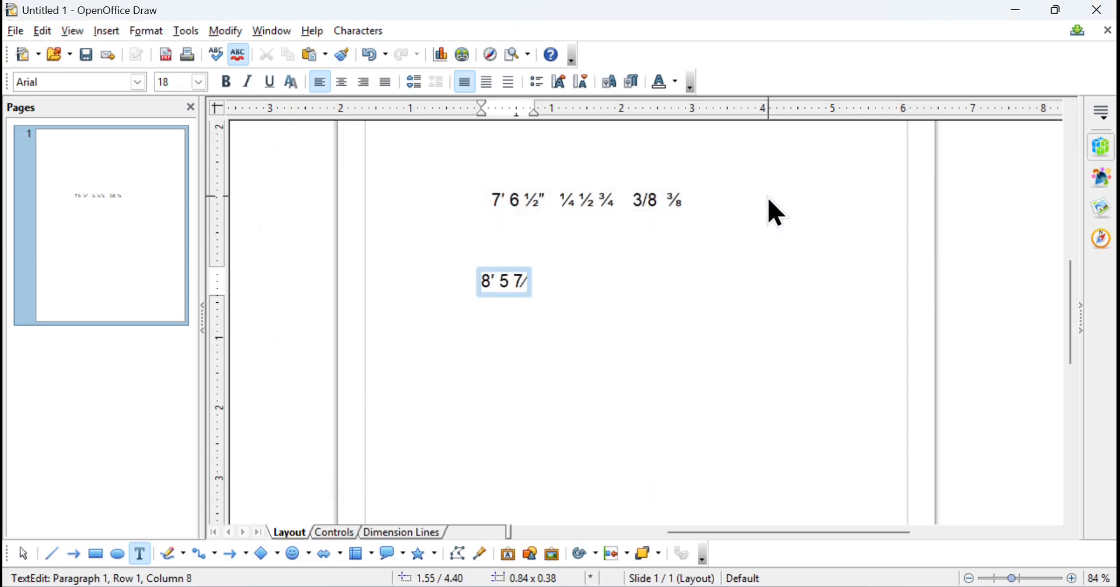
text(16)
Copy the double prime mark from the first dimension and paste it after the 16 in the second one.
click(537, 200)
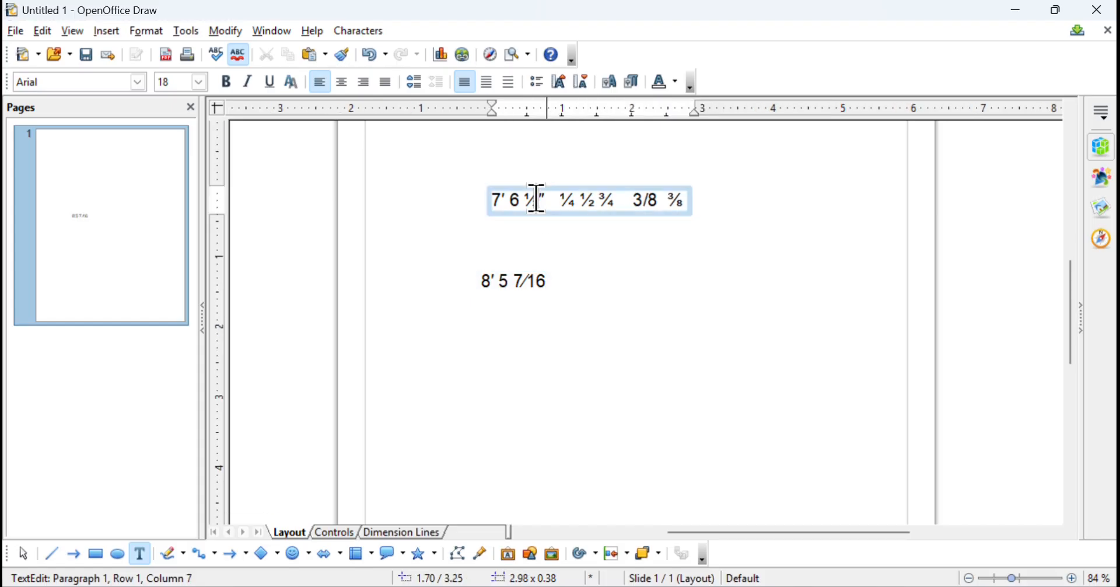
key(shift+Right)
key(ctrl+c)
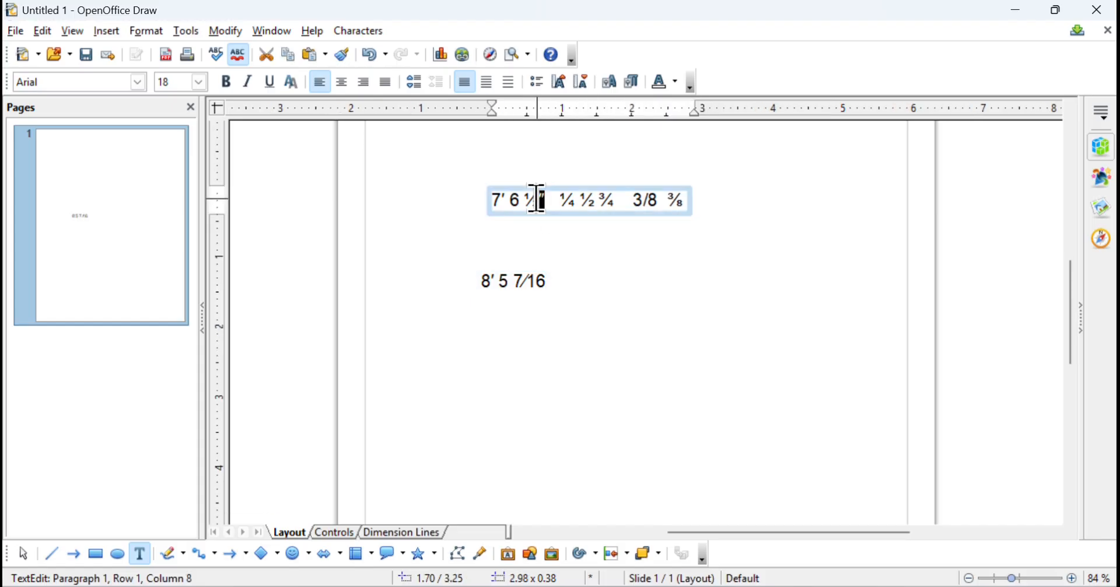
triple_click(545, 282)
click(544, 283)
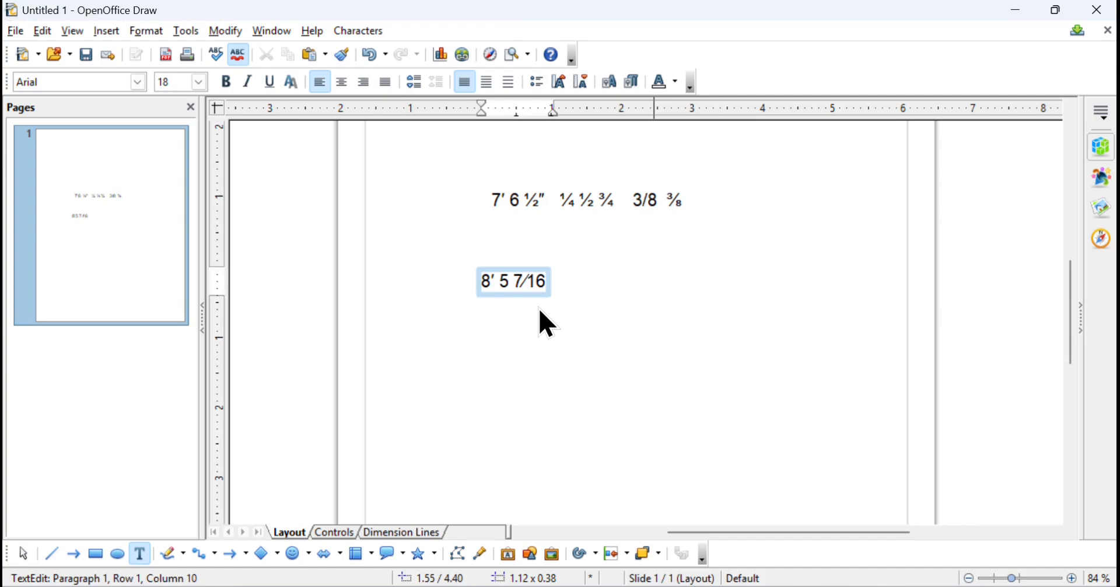
key(ctrl+v)
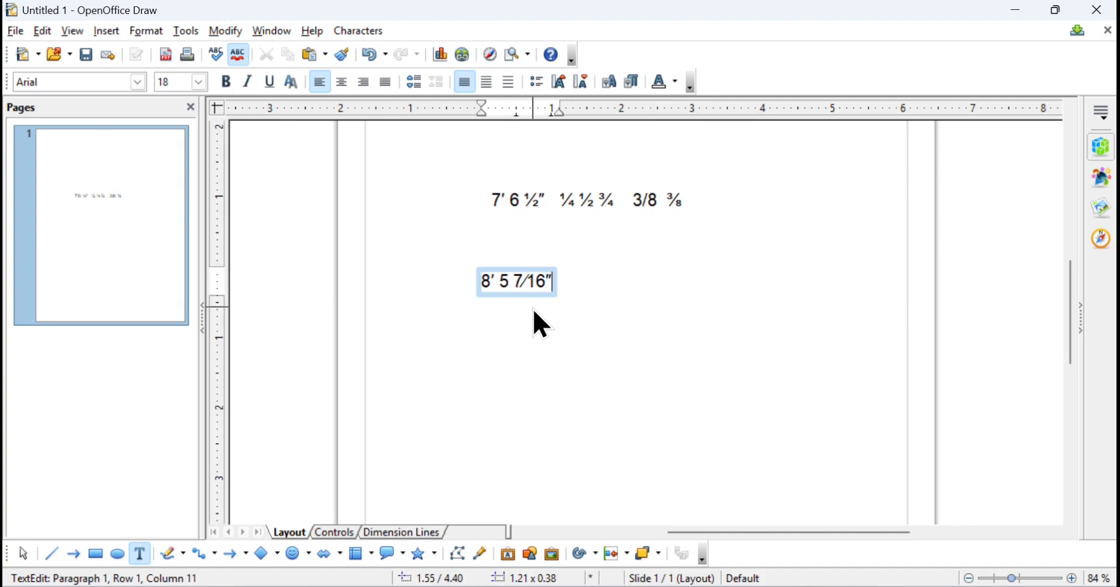
Format the 7 of the second dimension's fraction as superscript, with automatic raising turned off.
key(Left)
key(shift+Left)
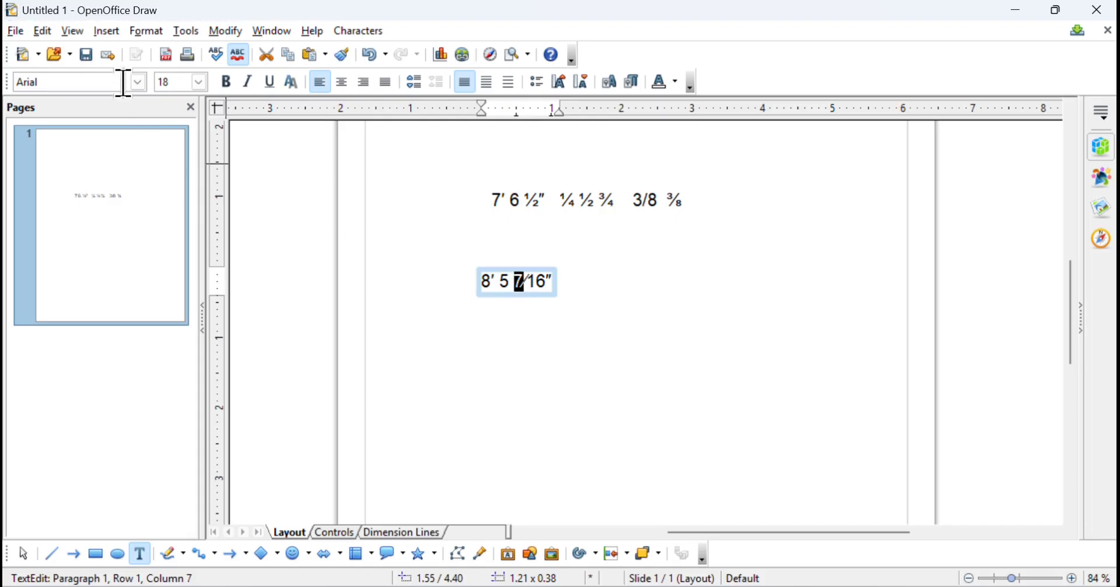
click(149, 32)
click(166, 78)
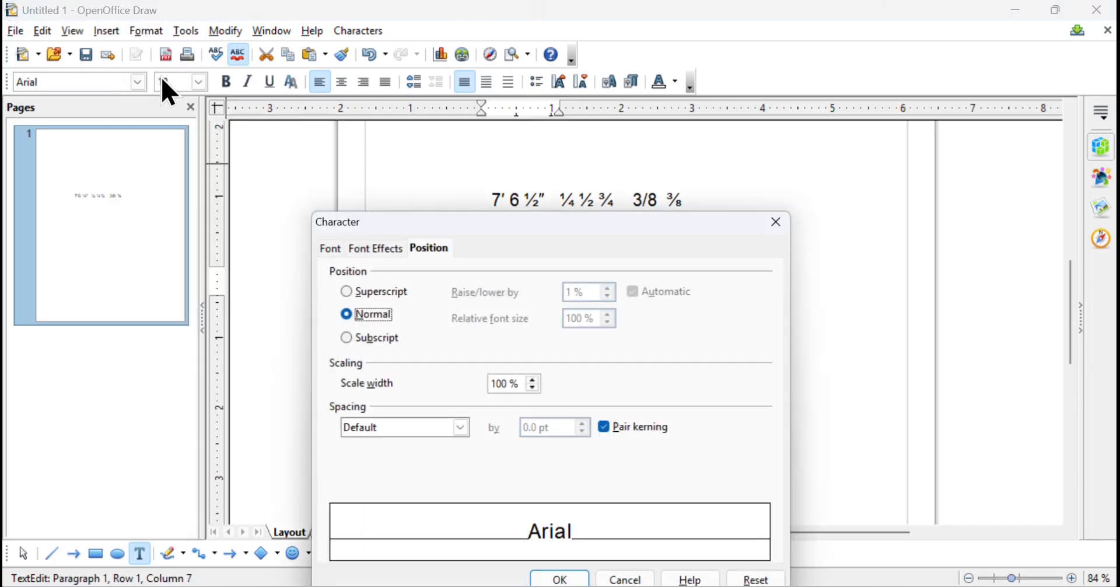
click(346, 292)
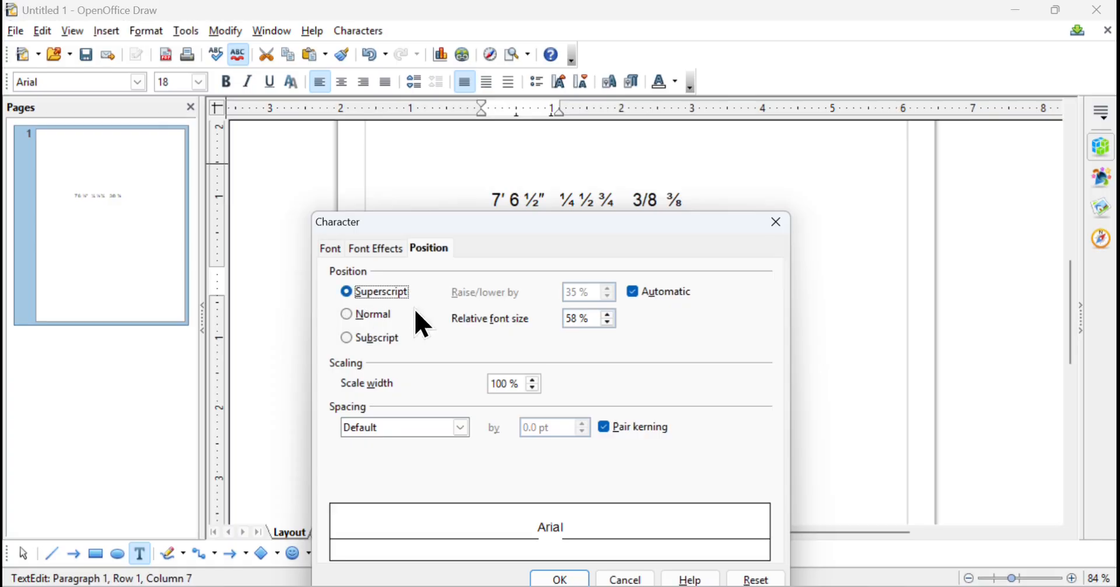
click(635, 293)
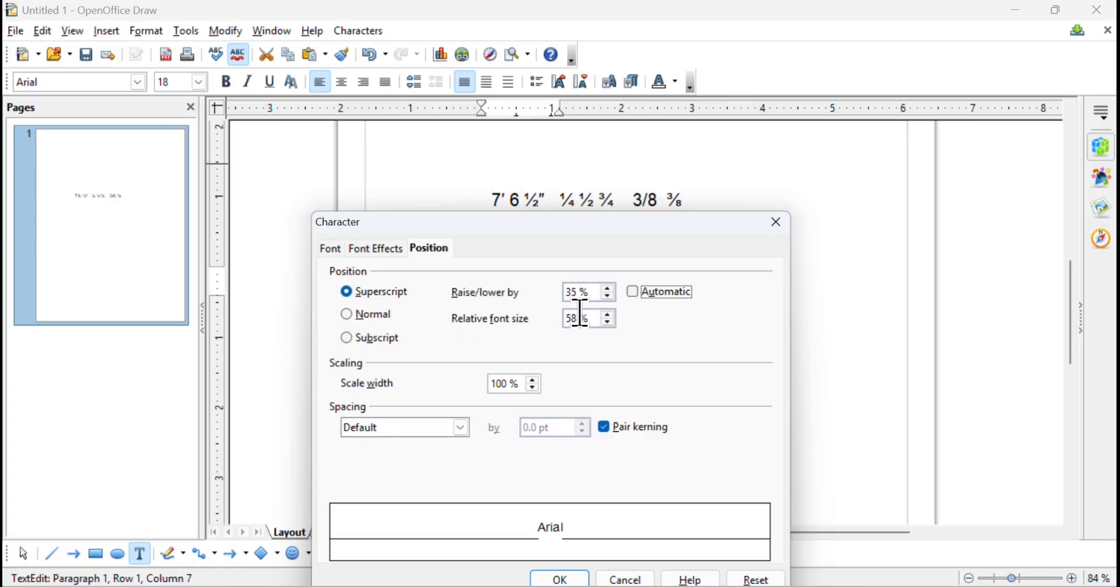
drag(577, 315, 559, 321)
Make the superscript 7 bold and apply the character formatting.
click(331, 250)
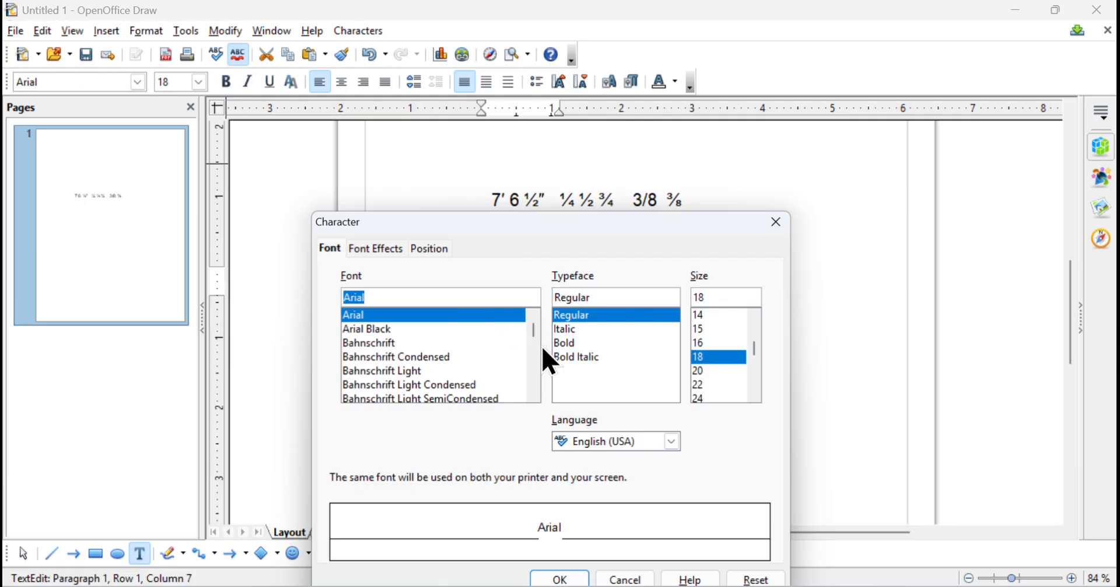
click(559, 345)
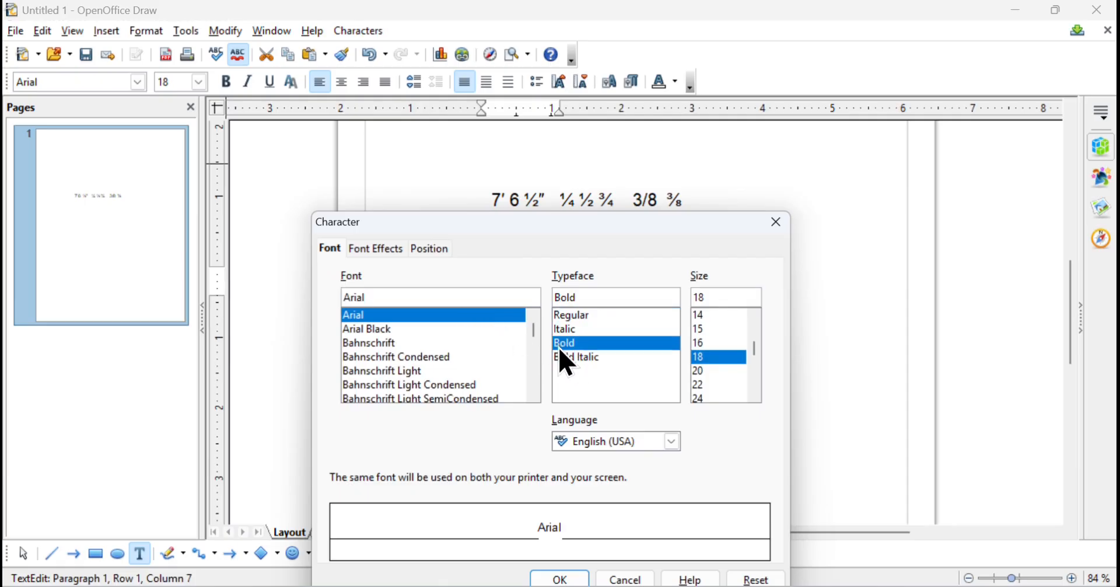
click(561, 579)
Format the denominator 16 as subscript lowered by 5%, with automatic lowering off and a custom relative font size.
key(Right)
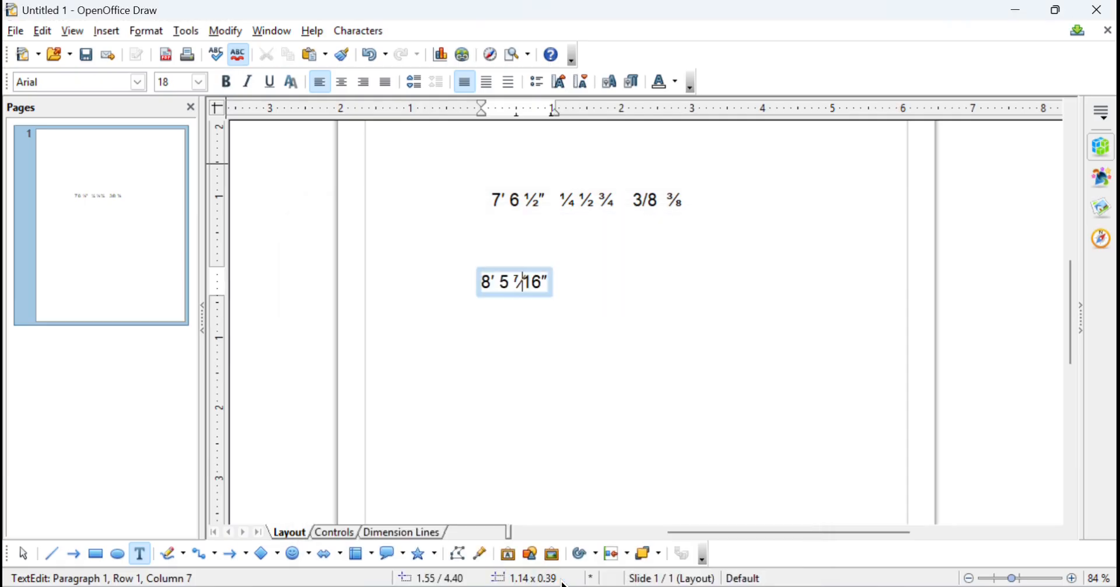
key(shift+Right)
key(shift+Right)
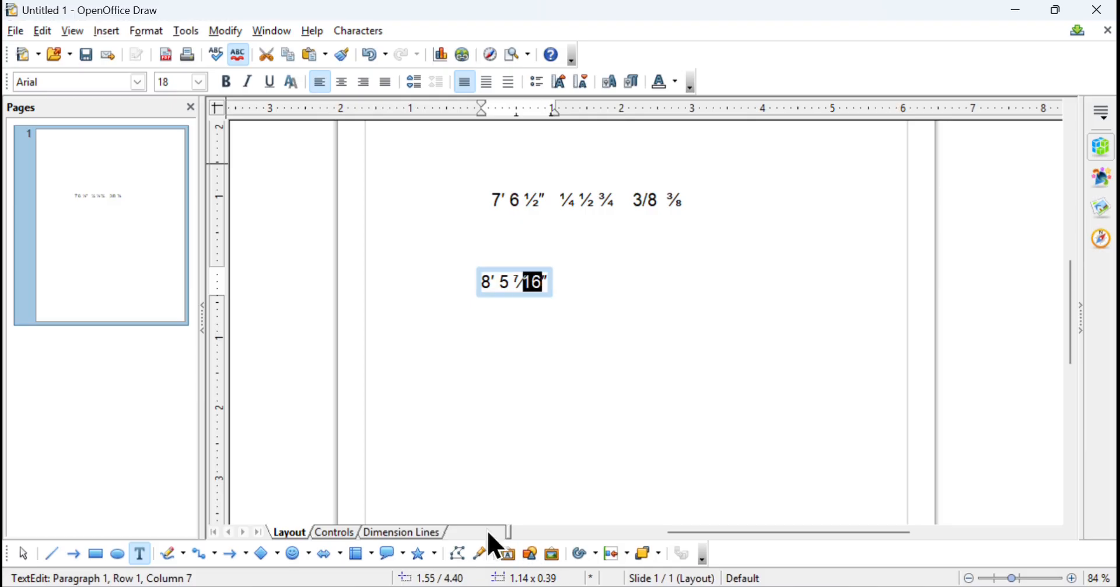
click(146, 32)
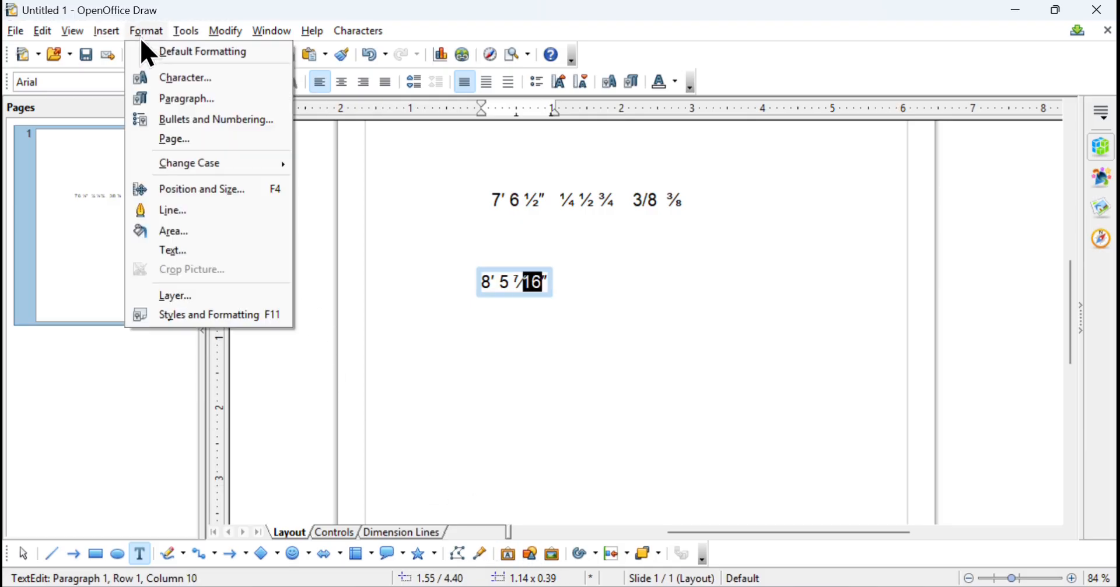
click(175, 79)
click(430, 249)
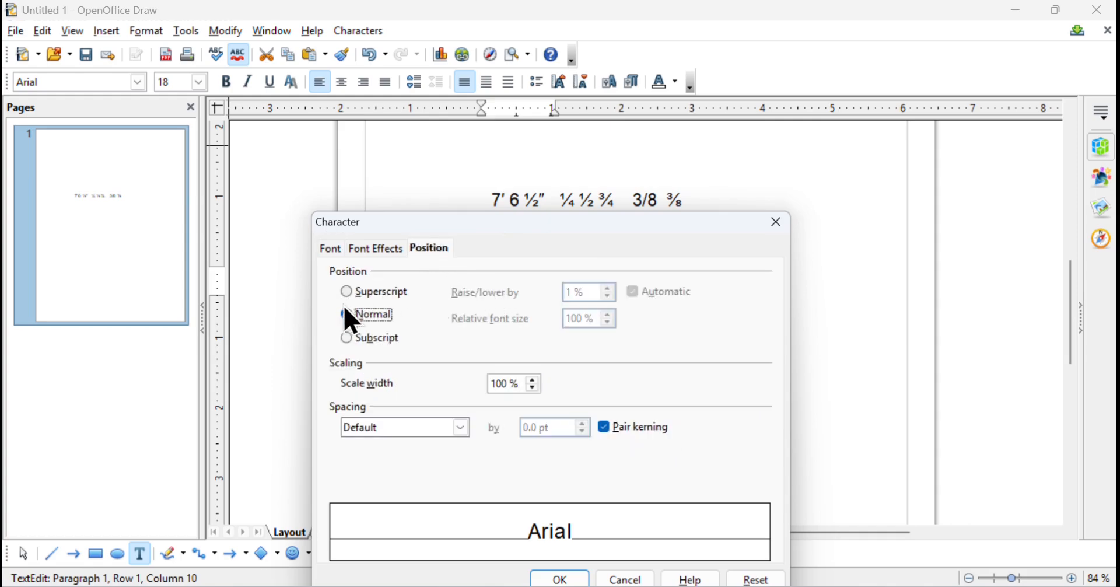
click(349, 340)
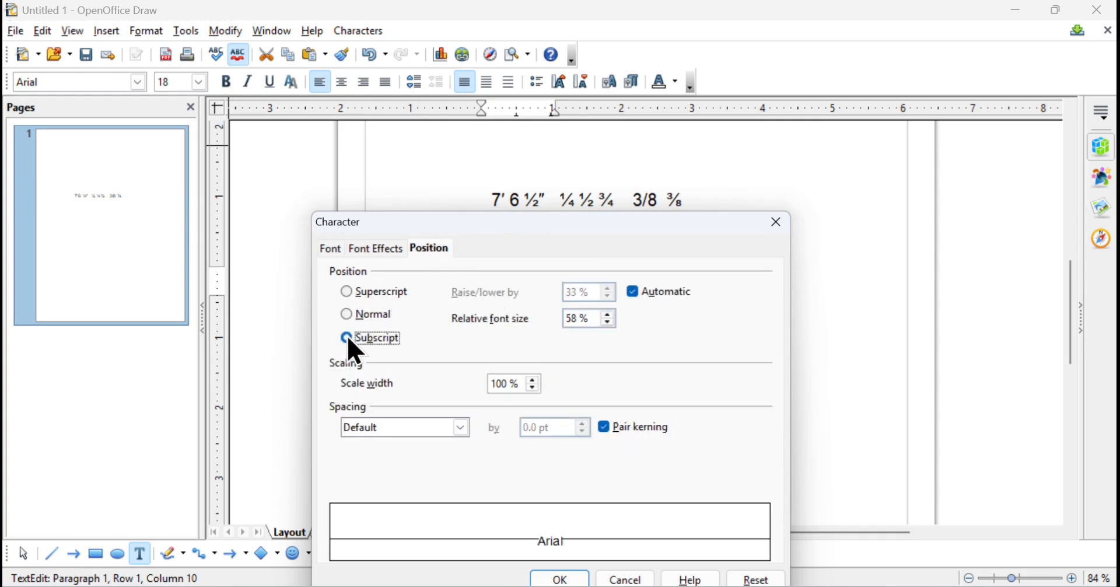
click(635, 292)
double_click(575, 291)
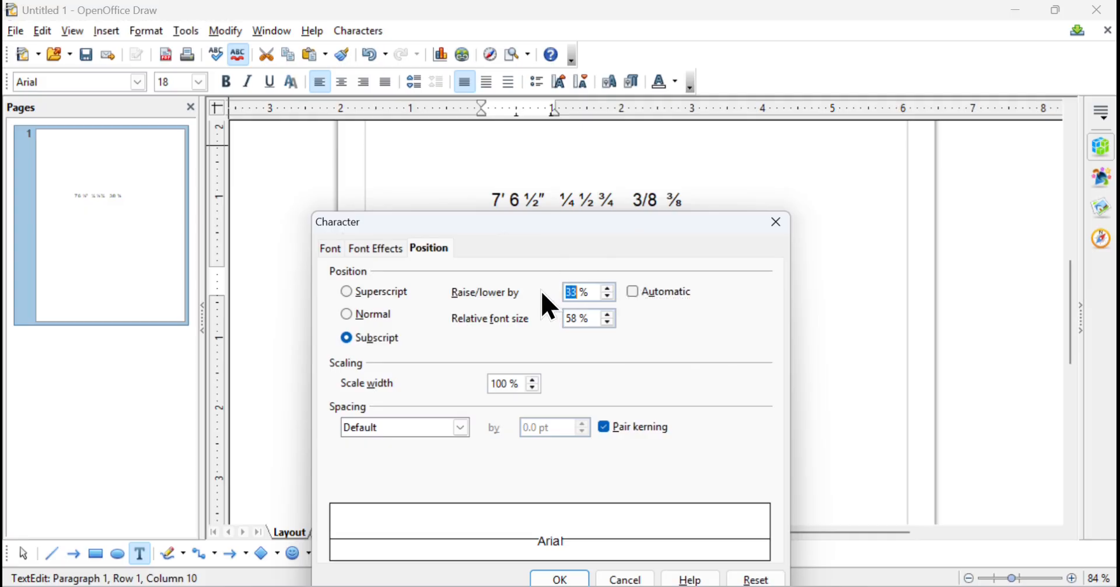
text(5)
click(575, 320)
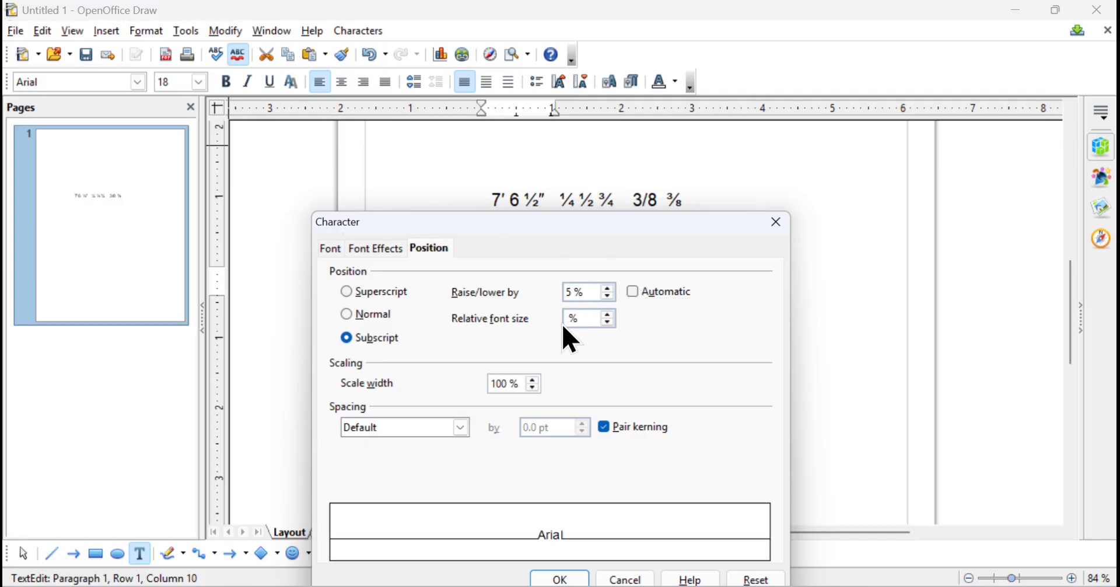
Make the subscript 16 bold, apply the character formatting and finish editing the second dimension.
click(330, 249)
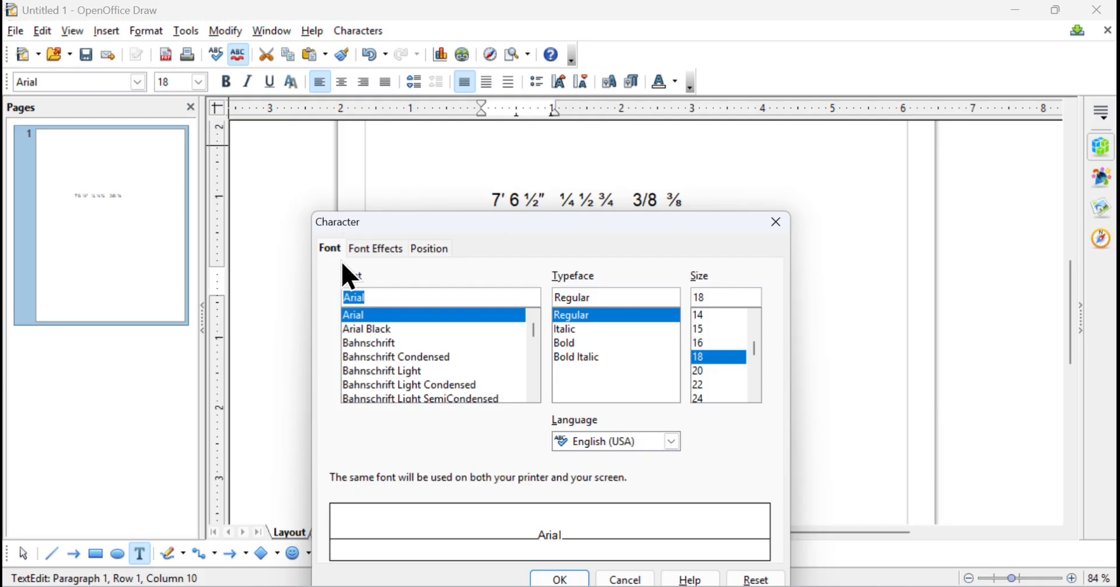
click(579, 344)
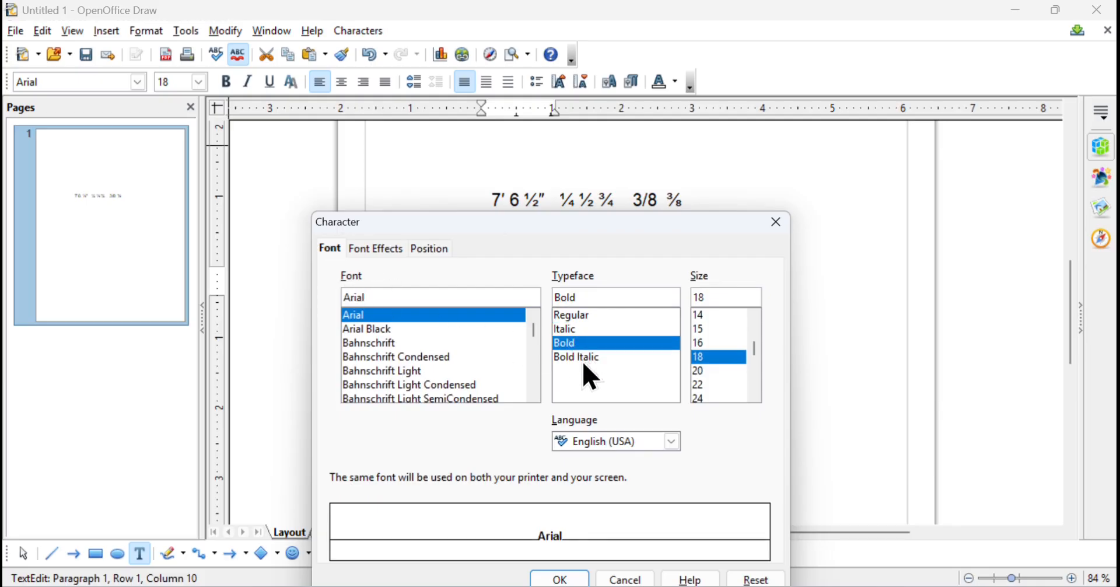
click(578, 578)
key(End)
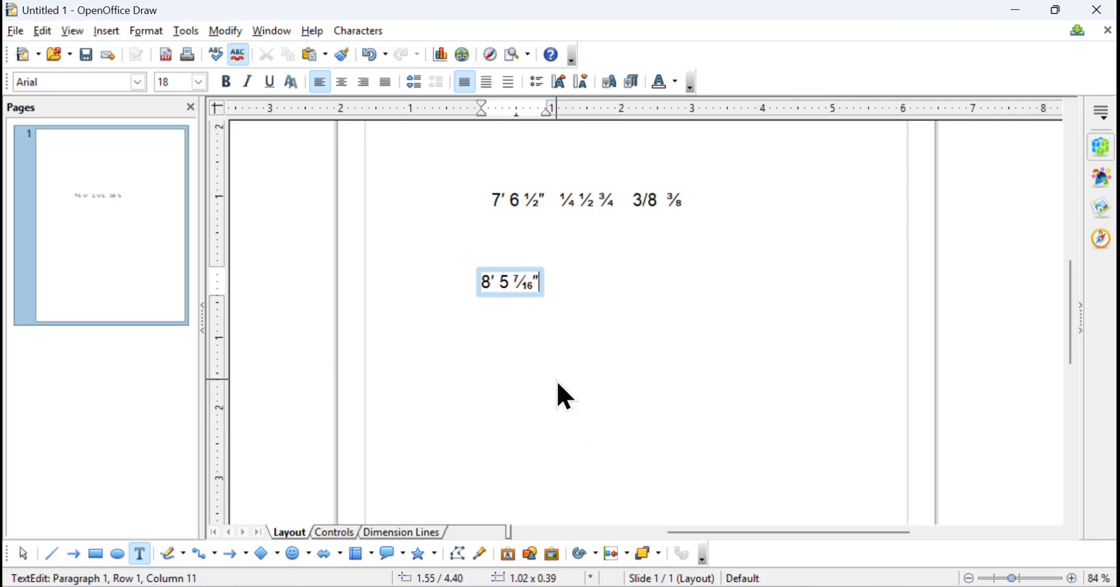
key(Escape)
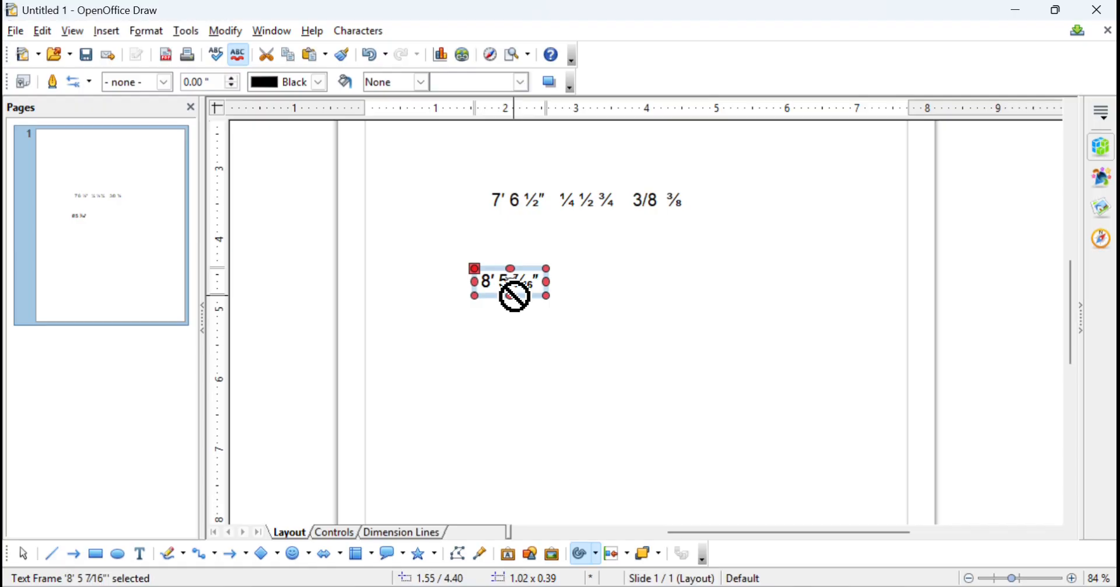
Duplicate the second dimension below itself and change the copy's feet value to 13.
drag(513, 296, 514, 367)
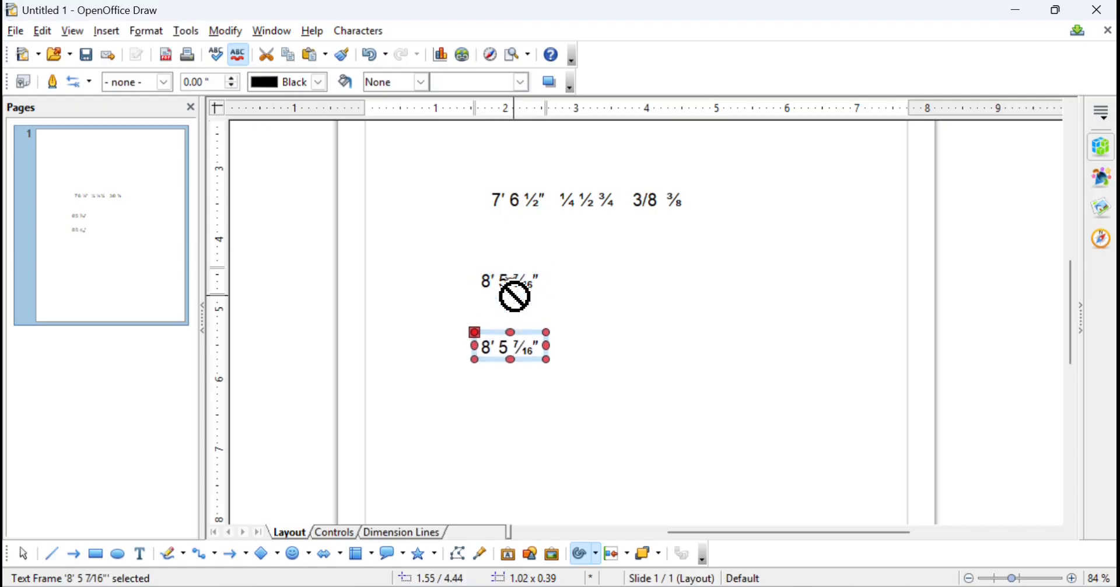
click(487, 354)
key(BackSpace)
text(13)
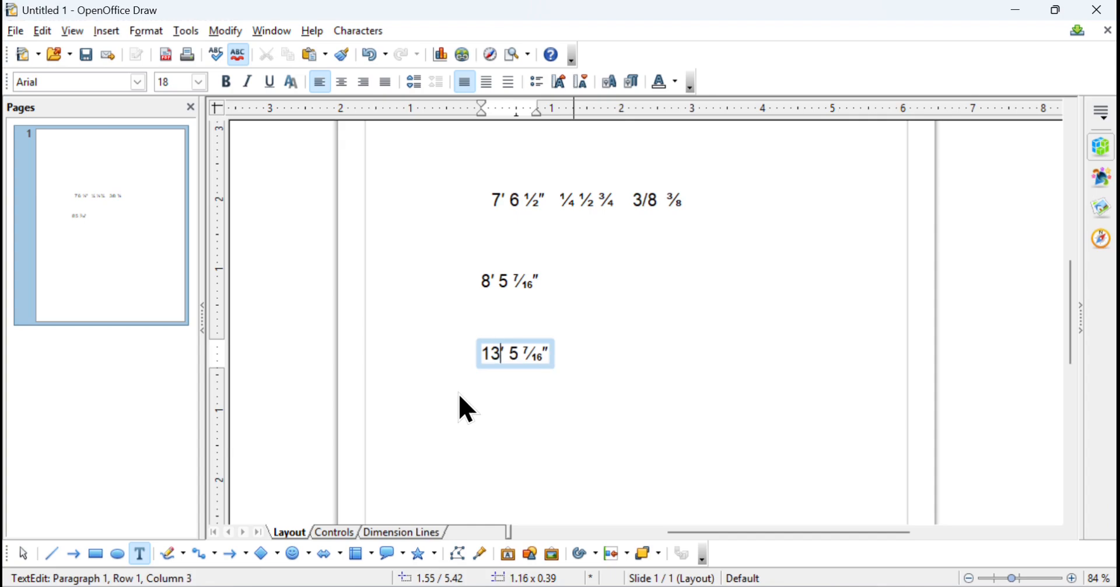
Change the copied dimension's inches to 4 and its fraction numerator to 13, and finish editing the text.
key(Right)
key(Right)
key(Right)
key(BackSpace)
text(4 7)
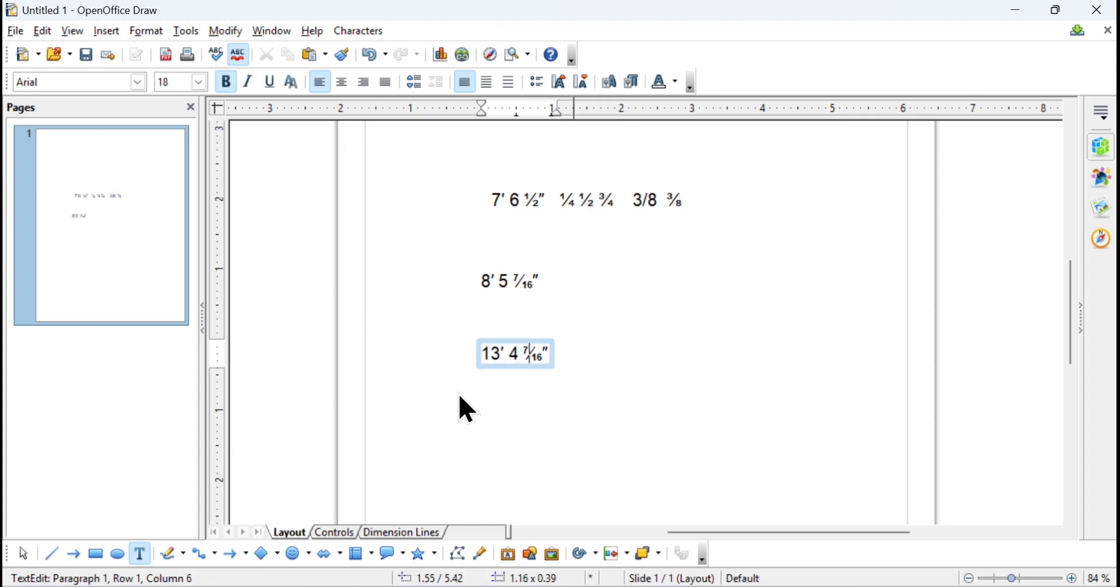
text(13)
key(BackSpace)
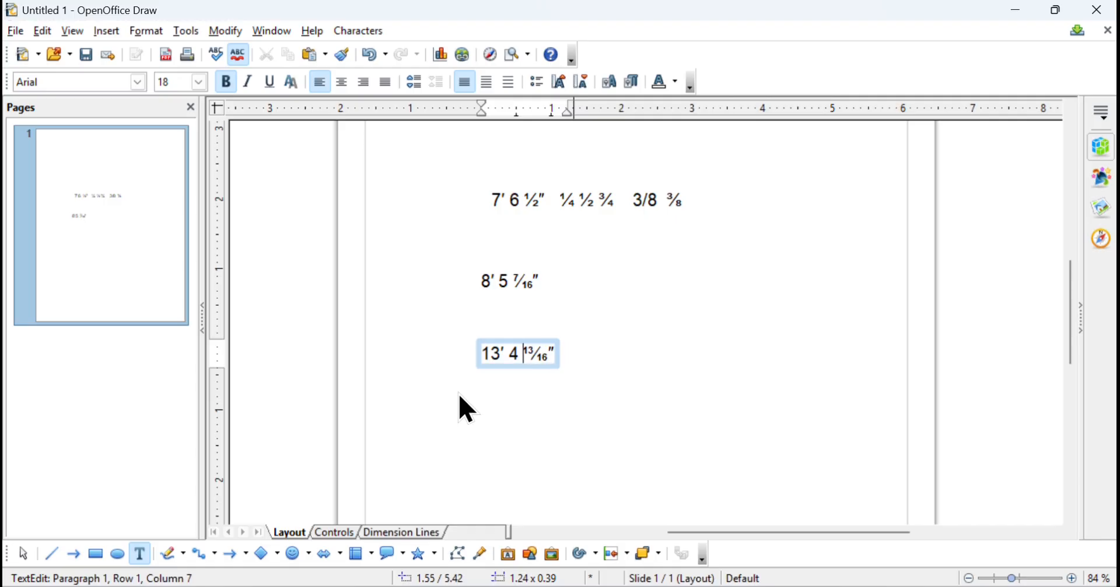
click(519, 429)
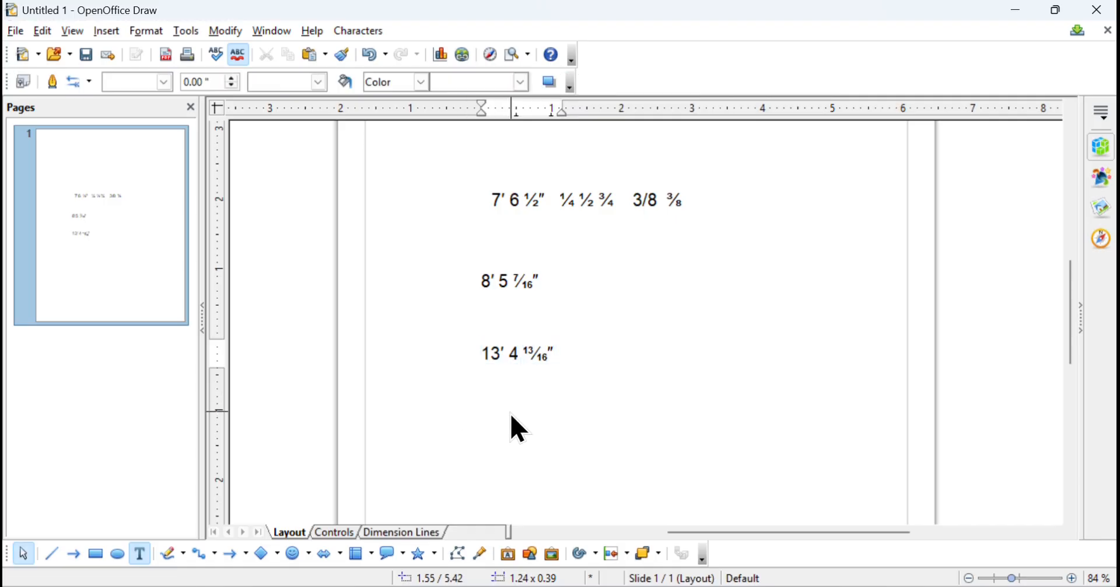
Change the fraction in the third dimension to 3/32, keeping the superscript and subscript formatting.
click(551, 354)
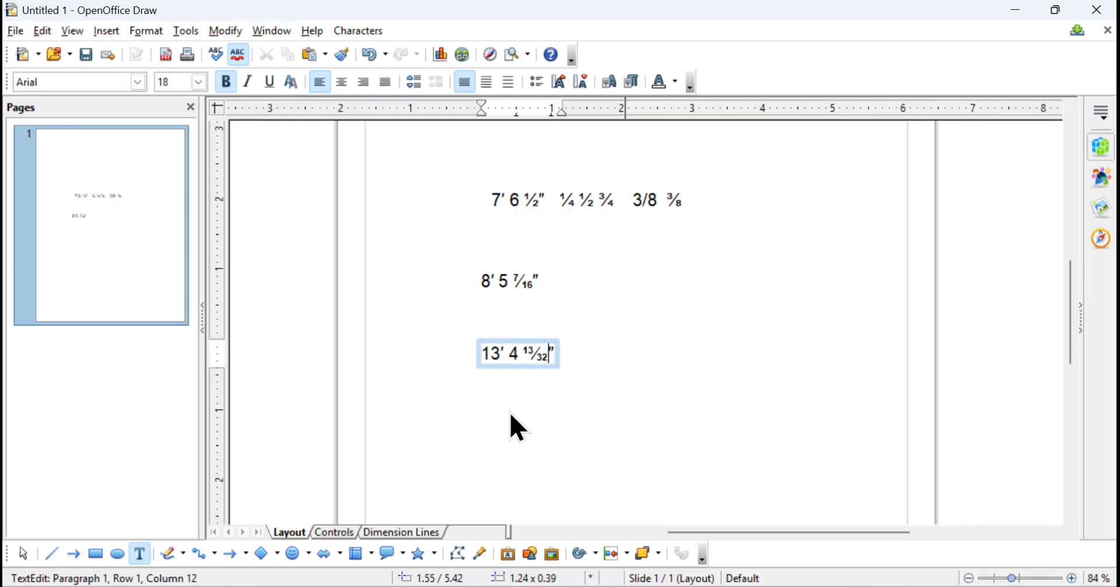
key(Left)
key(Left)
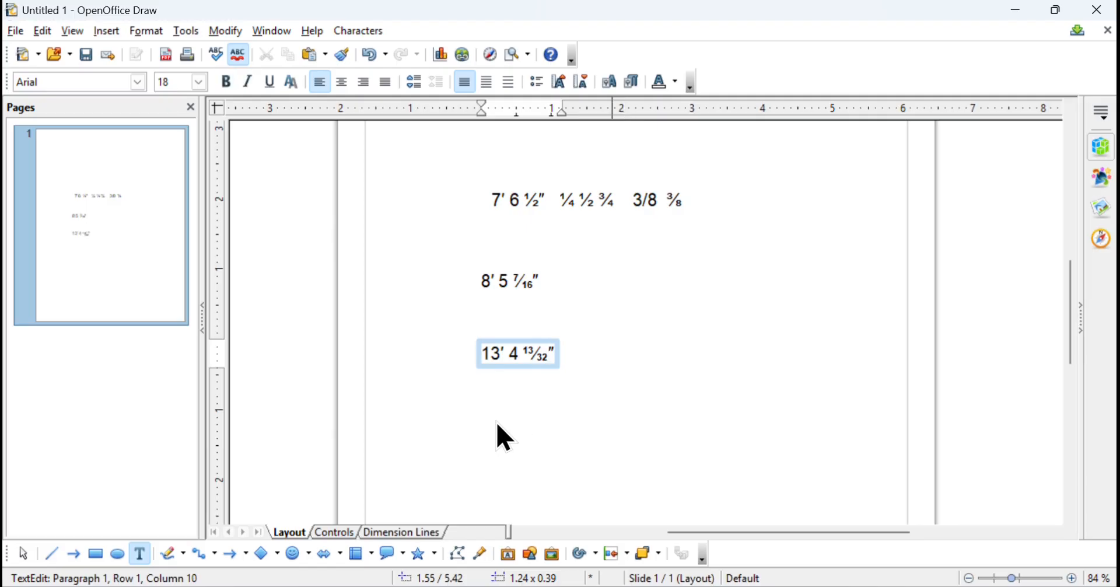
key(ctrl+b)
key(BackSpace)
key(BackSpace)
key(BackSpace)
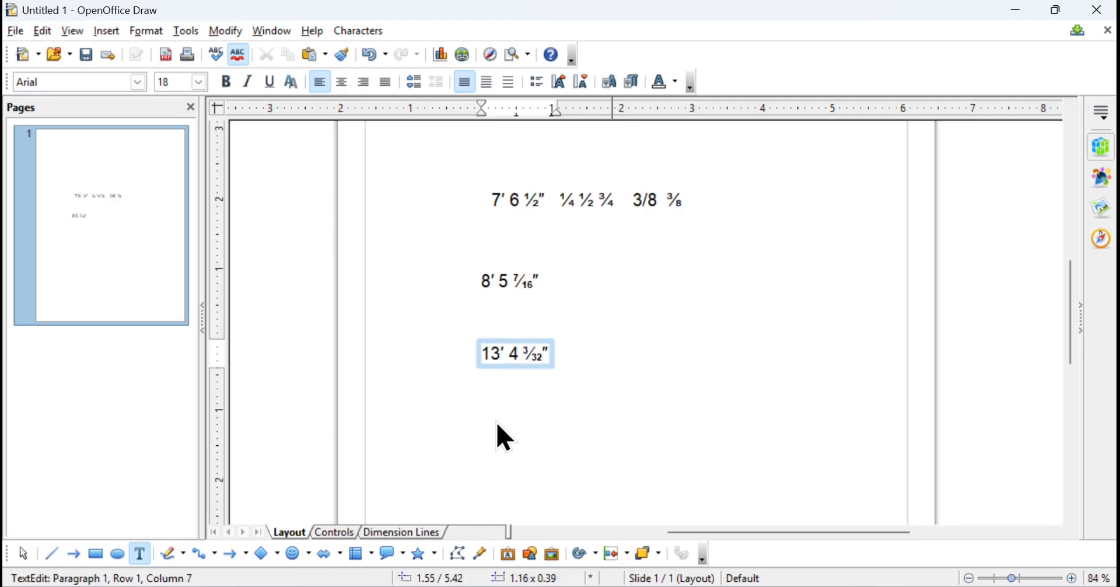
Replace the denominator of the third dimension's fraction with 8.
key(ctrl+b)
key(Right)
key(Right)
key(Right)
key(Right)
key(BackSpace)
key(BackSpace)
text(8)
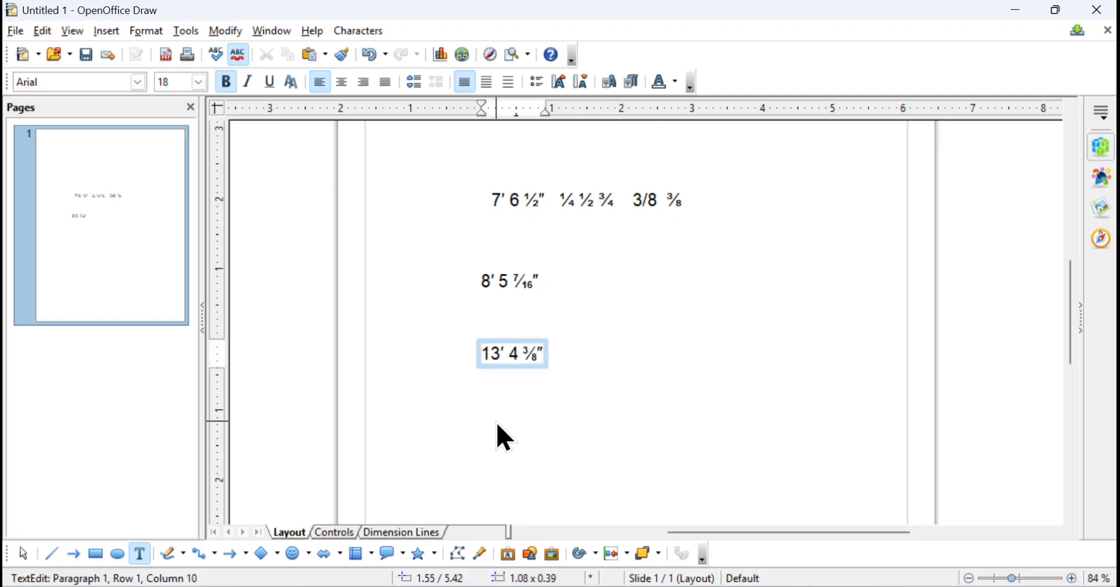
Compare the ready-made ⅜ character in the first dimension with the custom-formatted 3/8 in the third.
click(675, 211)
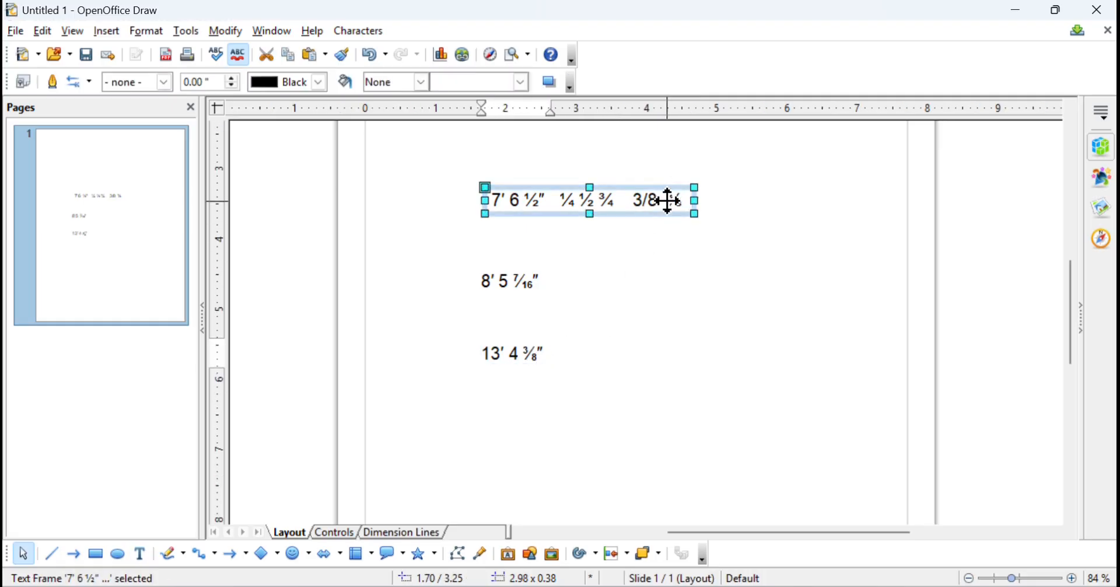
click(671, 202)
drag(671, 201, 680, 204)
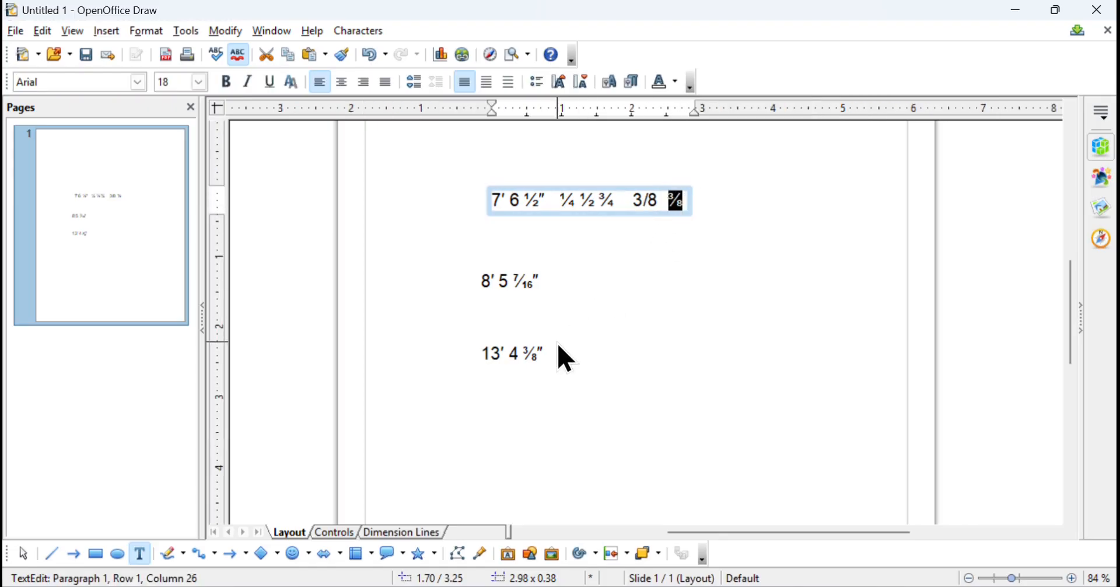
click(543, 351)
text(⅜)
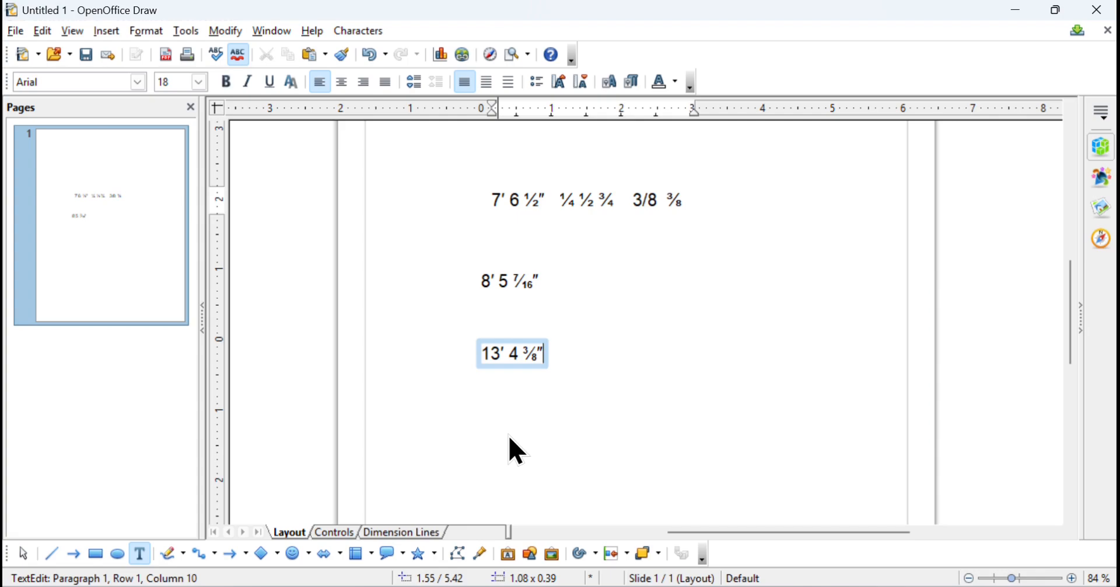